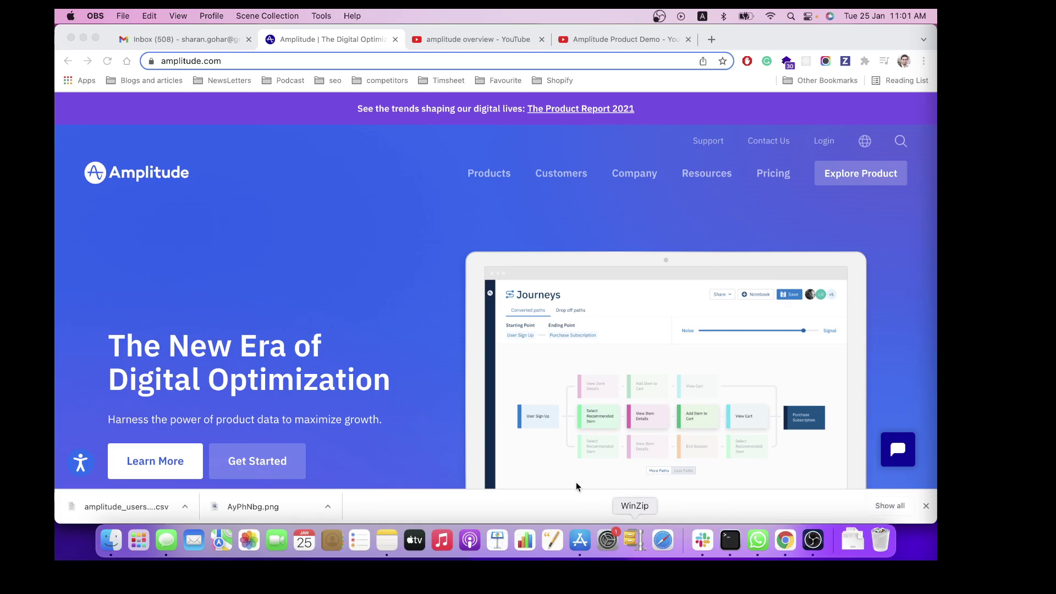
Log in to the 'enatega' organisation using the saved email and password.
scroll(555, 336, "down", 10)
scroll(556, 340, "up", 15)
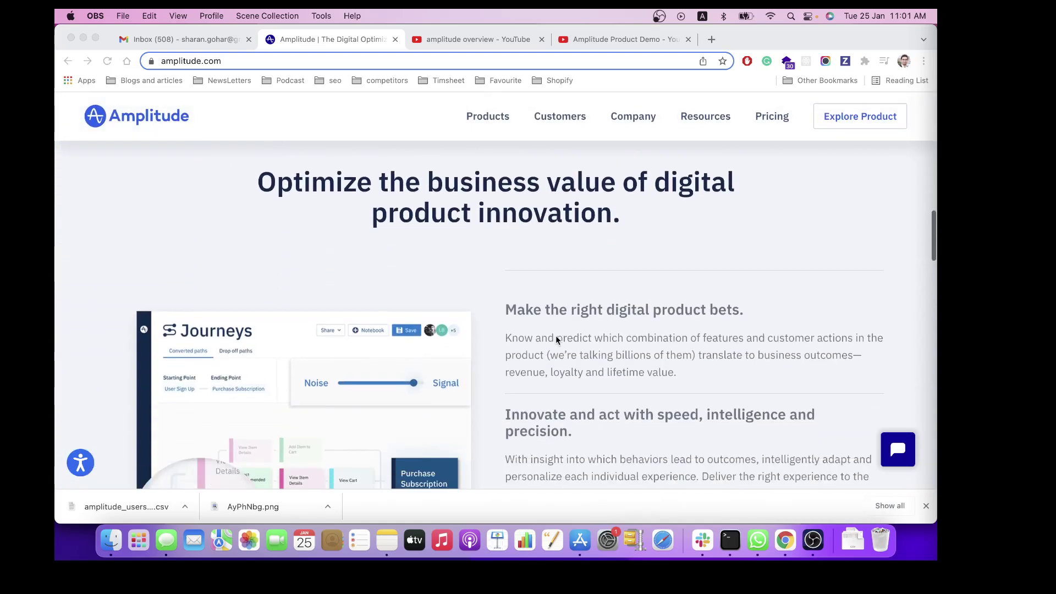
scroll(556, 337, "down", 10)
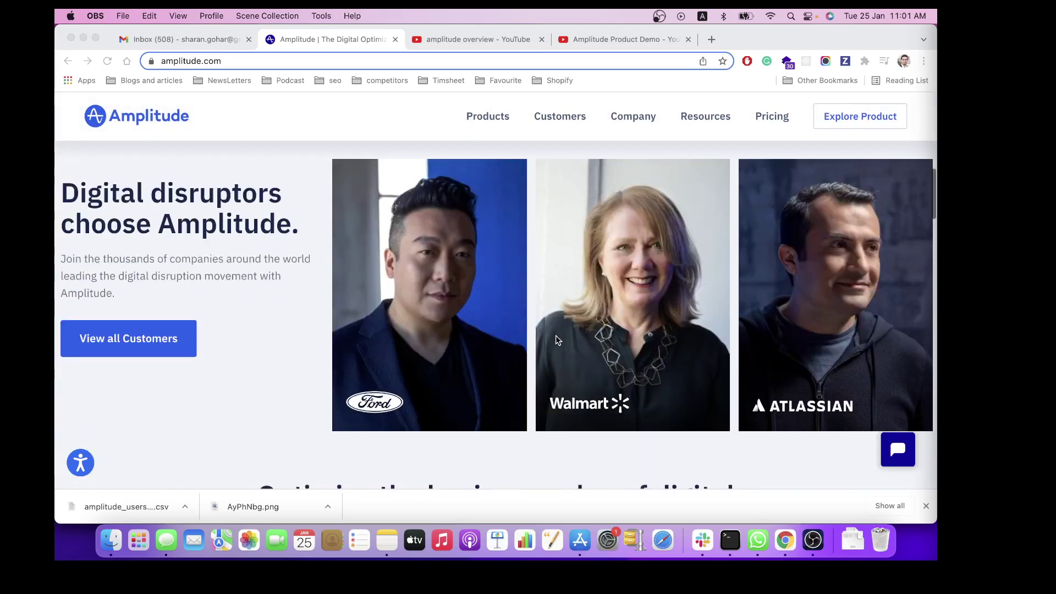
scroll(555, 337, "up", 8)
scroll(555, 340, "up", 3)
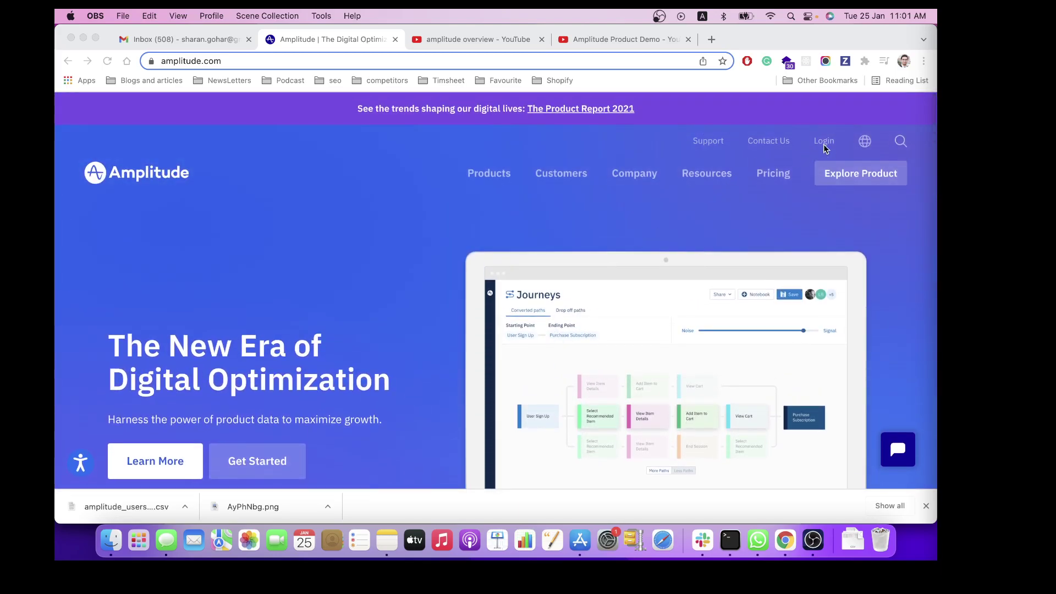
left_click(823, 145)
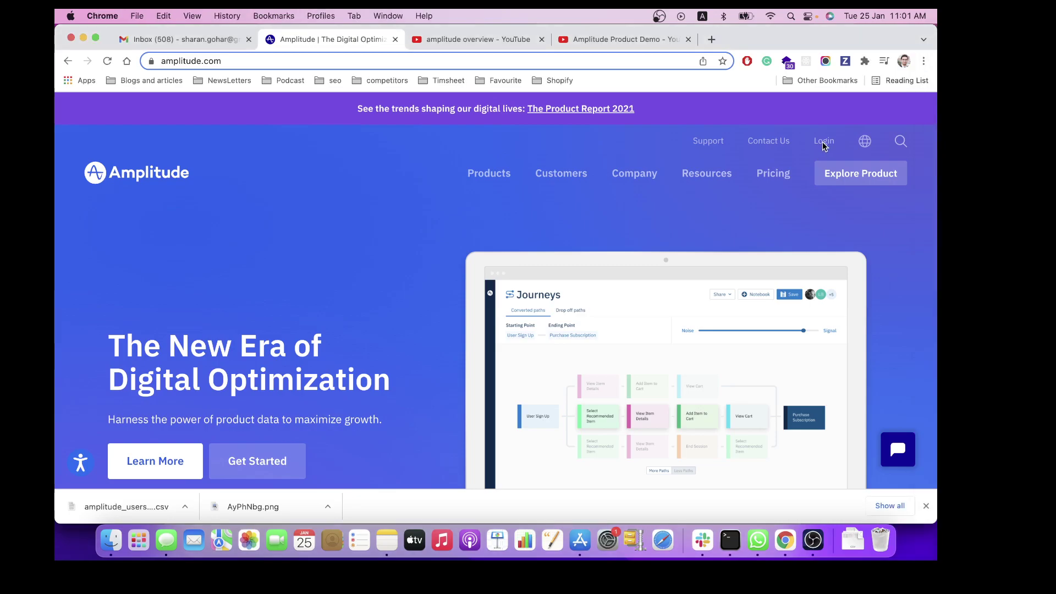
left_click(824, 142)
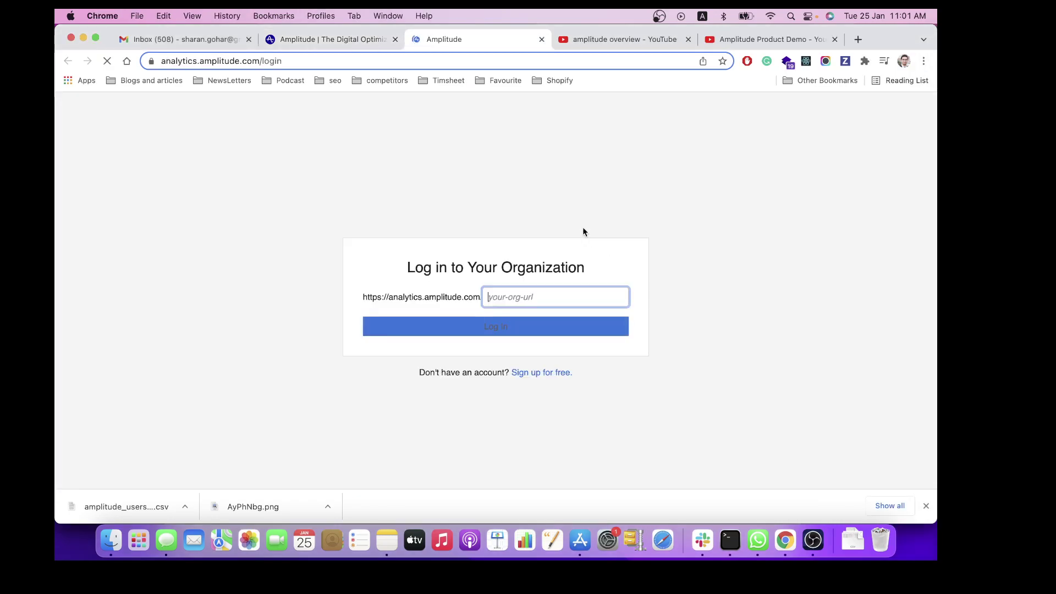
type("enate")
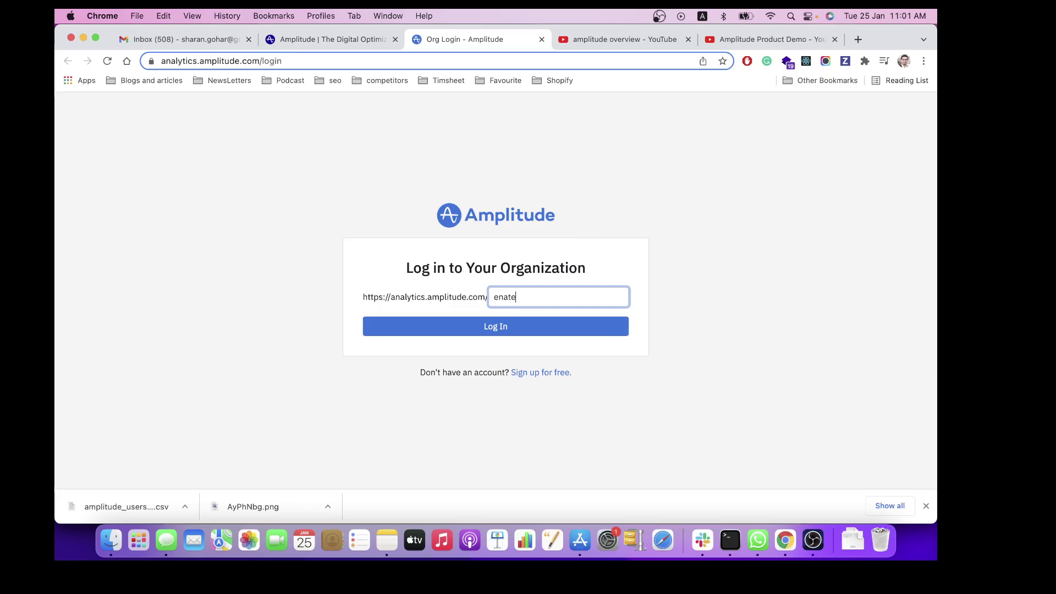
type("ga")
left_click(501, 328)
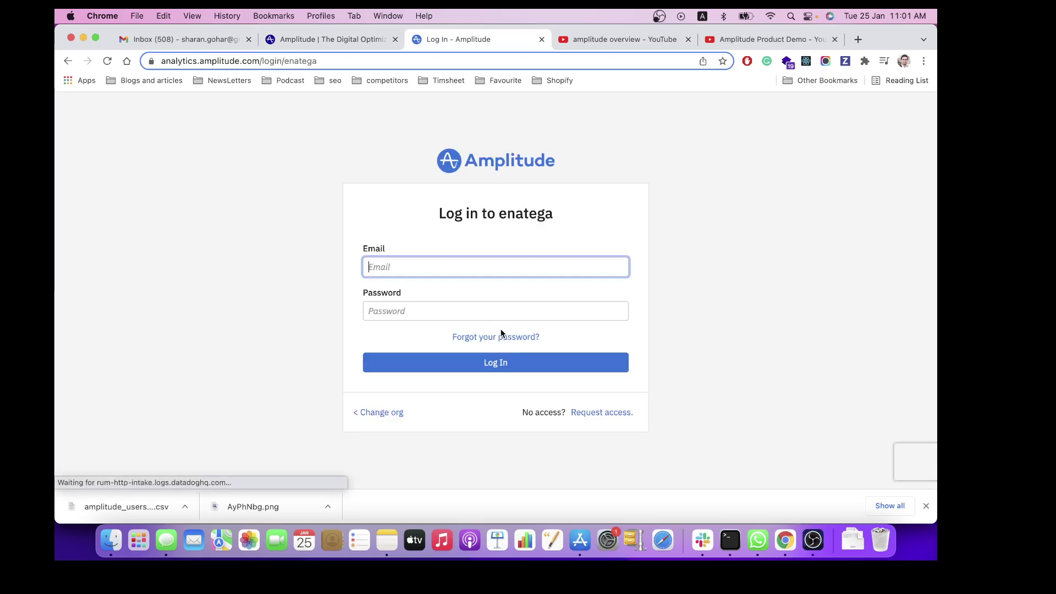
left_click(497, 365)
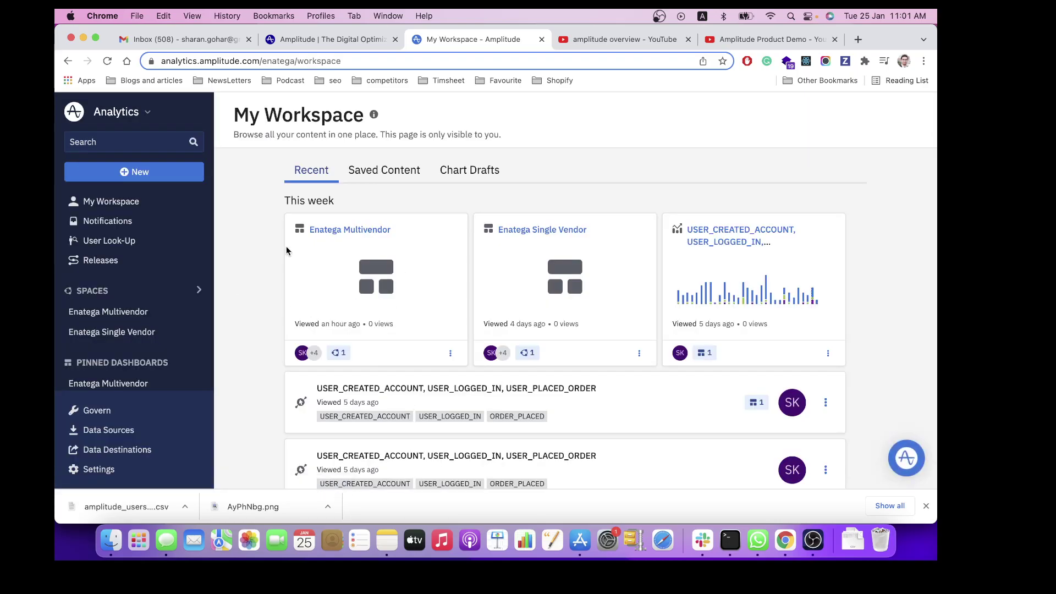
Open Enatega Multivendor under Pinned Dashboards to view its OS Version and Platform charts.
scroll(291, 320, "down", 3)
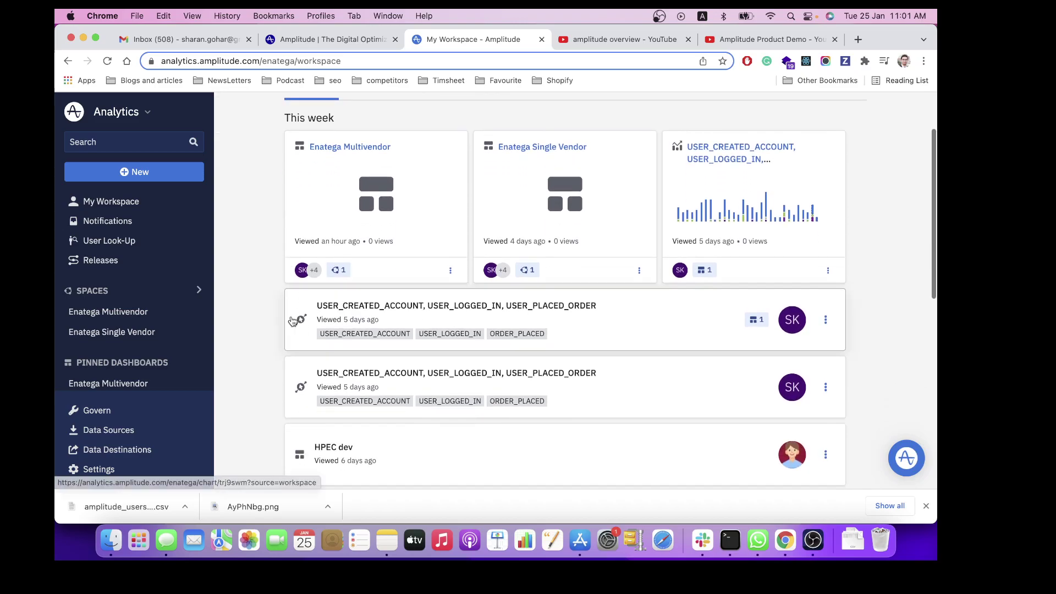
scroll(292, 321, "up", 3)
scroll(130, 234, "down", 2)
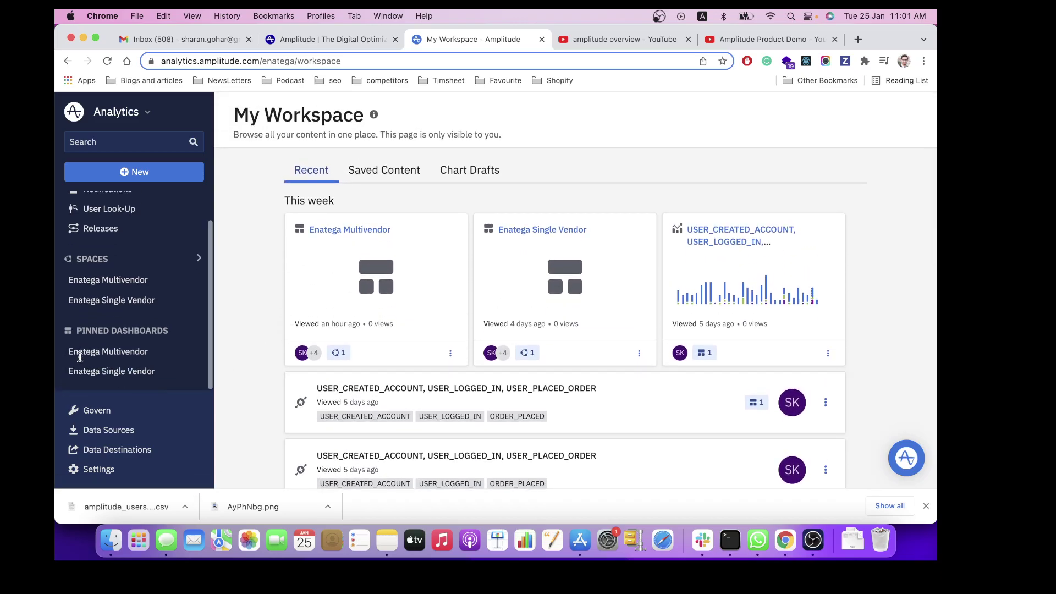
scroll(130, 234, "up", 2)
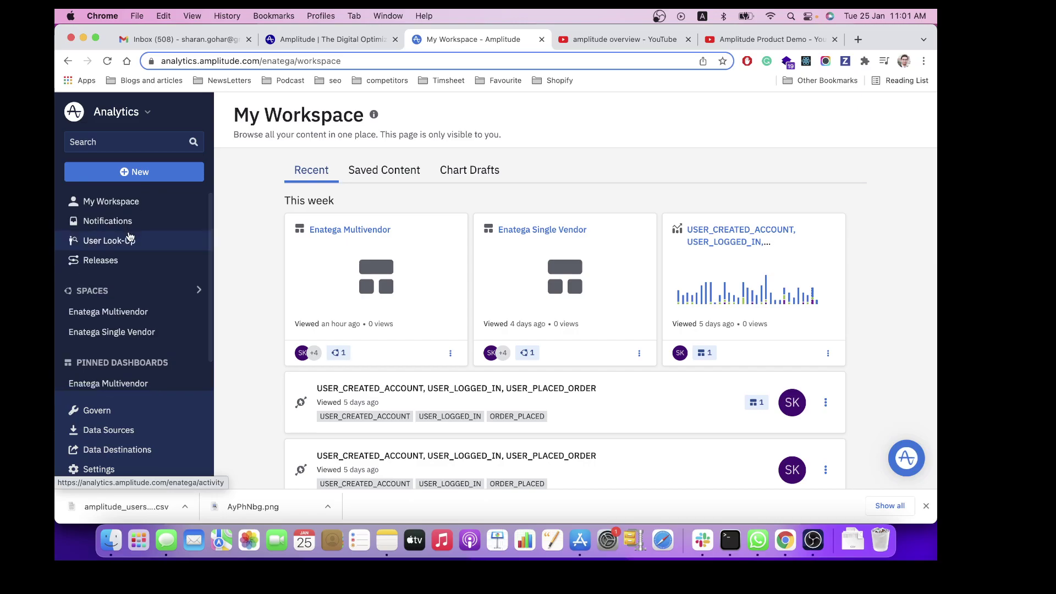
scroll(132, 281, "down", 2)
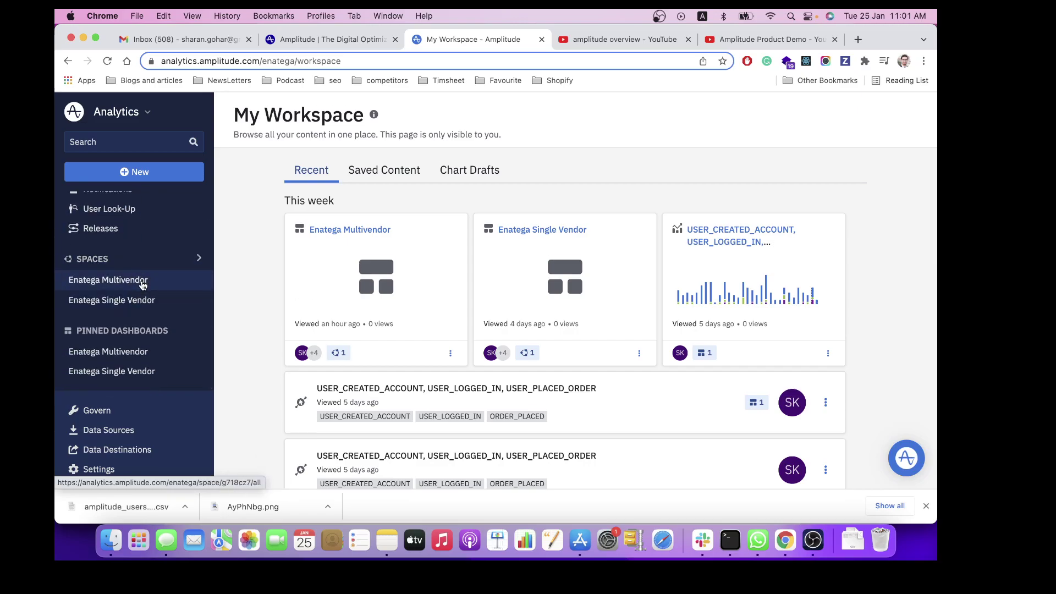
left_click(132, 353)
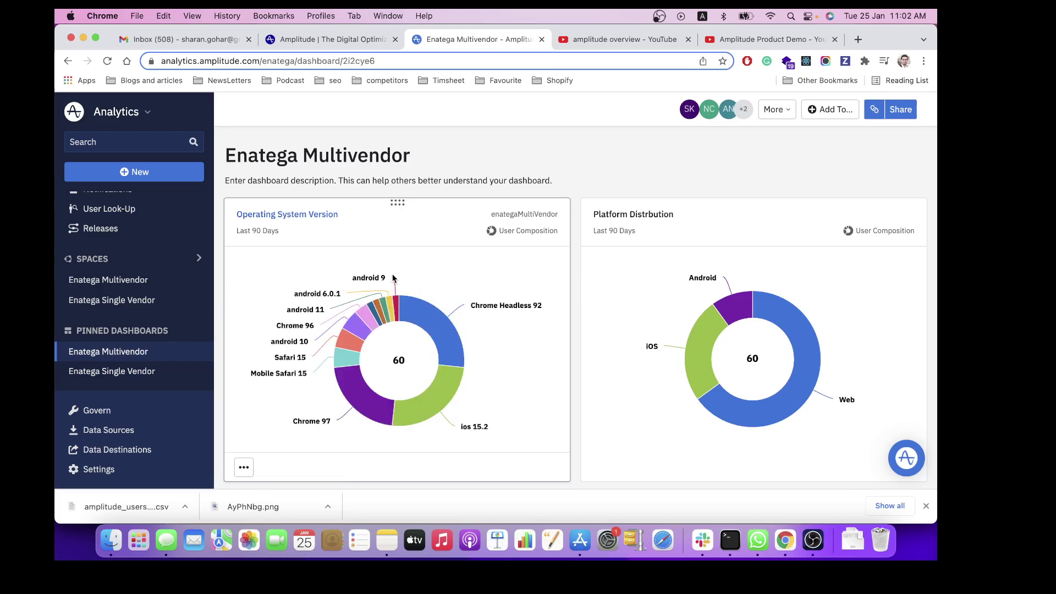
scroll(393, 279, "down", 3)
scroll(393, 278, "up", 2)
scroll(393, 278, "up", 1)
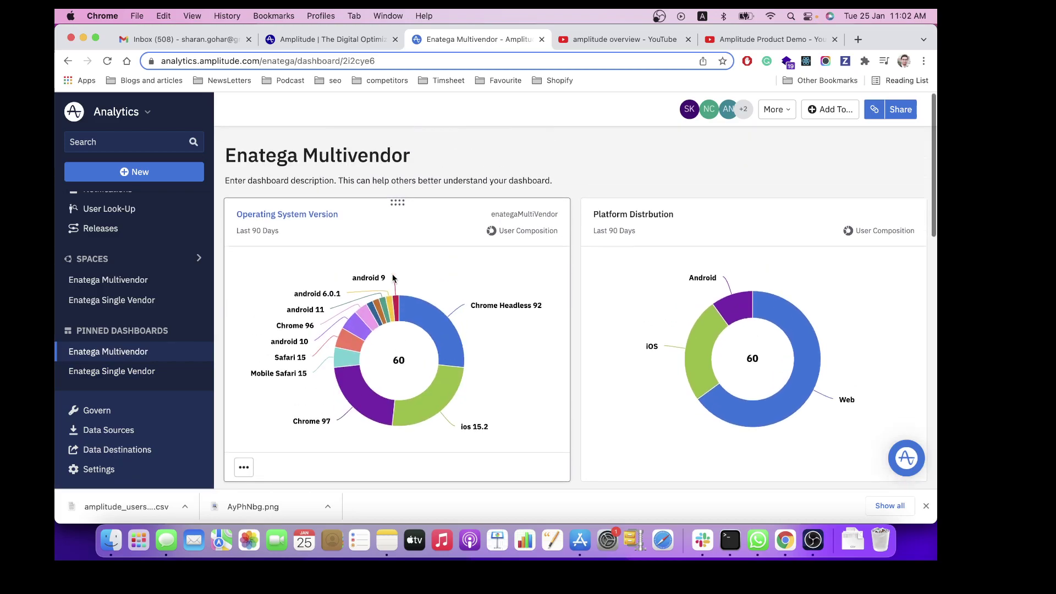
scroll(520, 235, "down", 2)
scroll(521, 234, "up", 2)
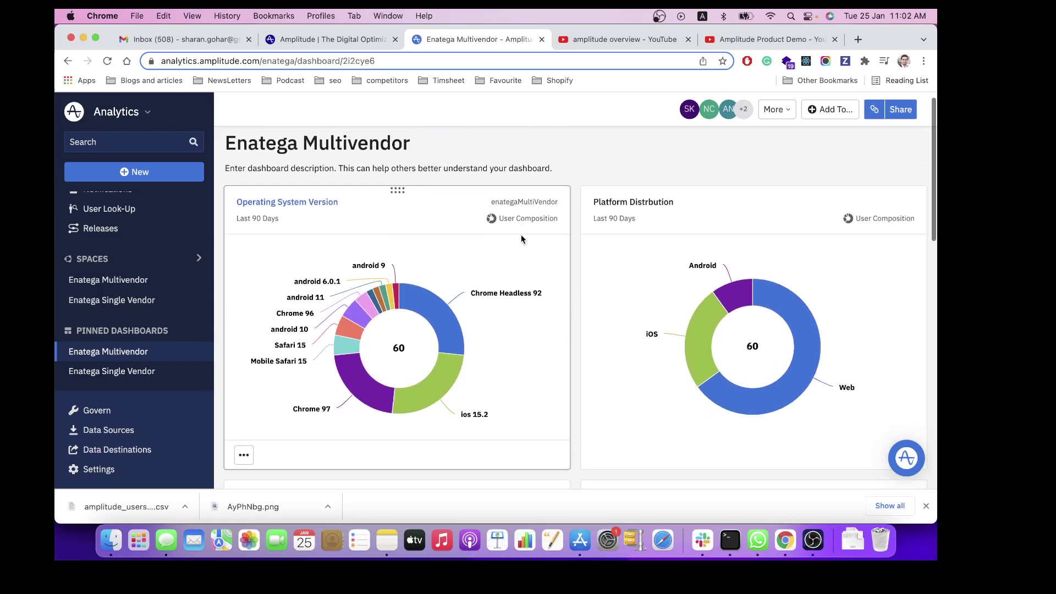
scroll(520, 235, "down", 2)
scroll(520, 234, "up", 2)
scroll(520, 234, "down", 2)
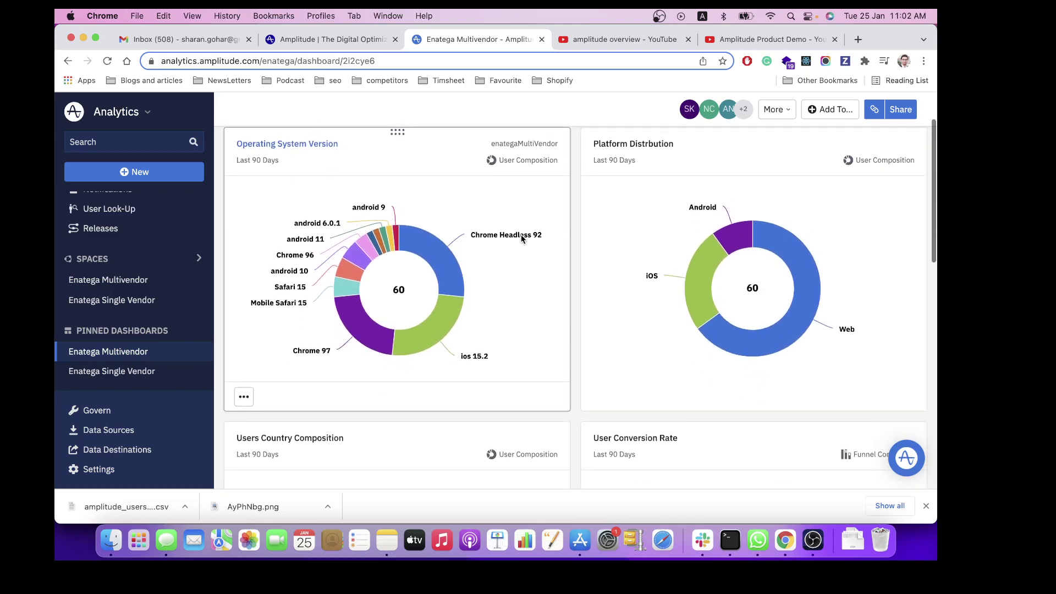
scroll(520, 234, "up", 2)
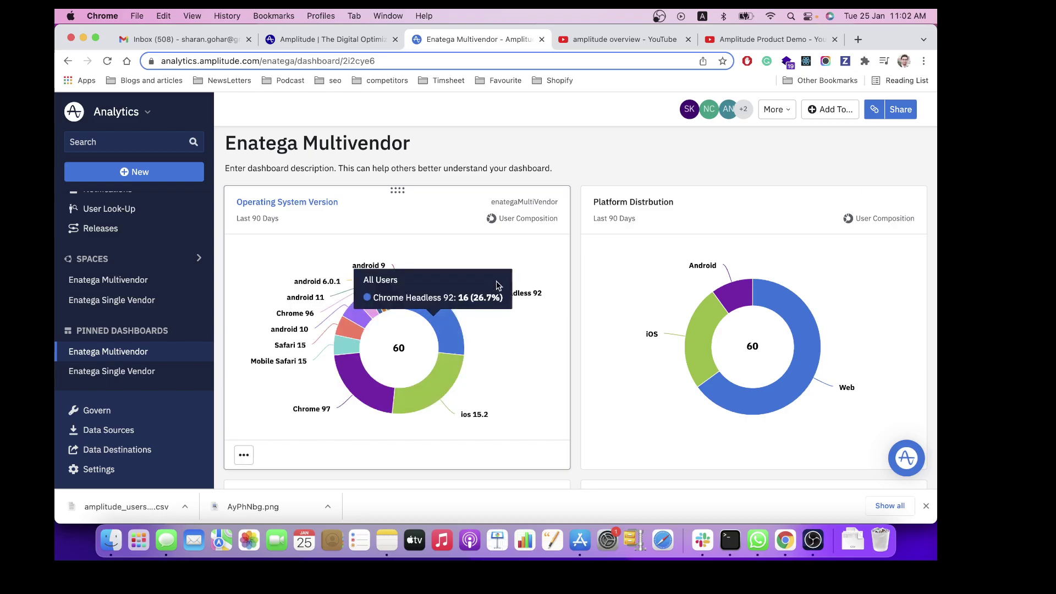
scroll(510, 274, "down", 3)
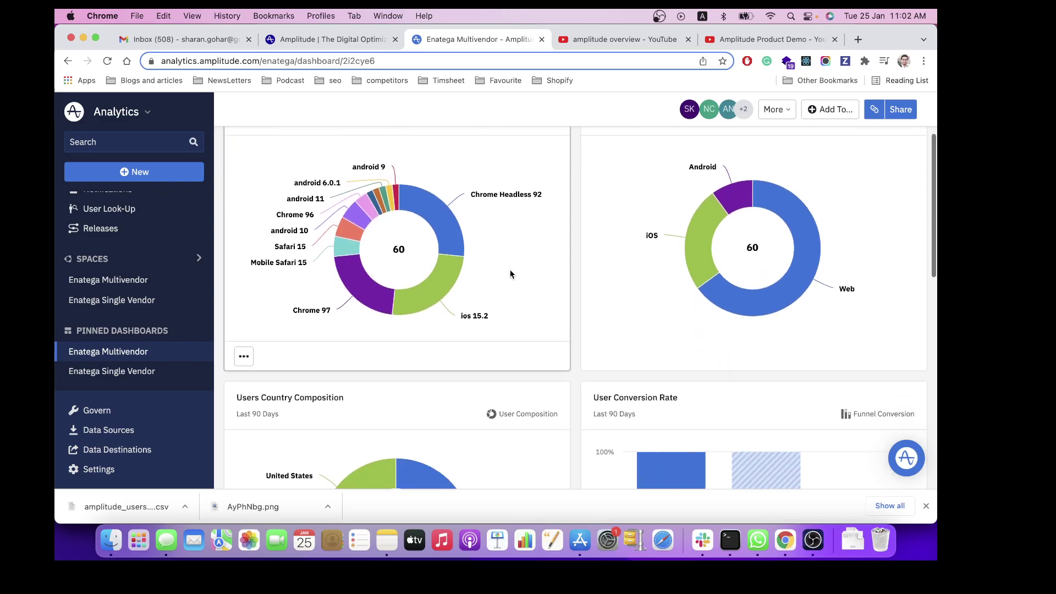
mouse_move(453, 237)
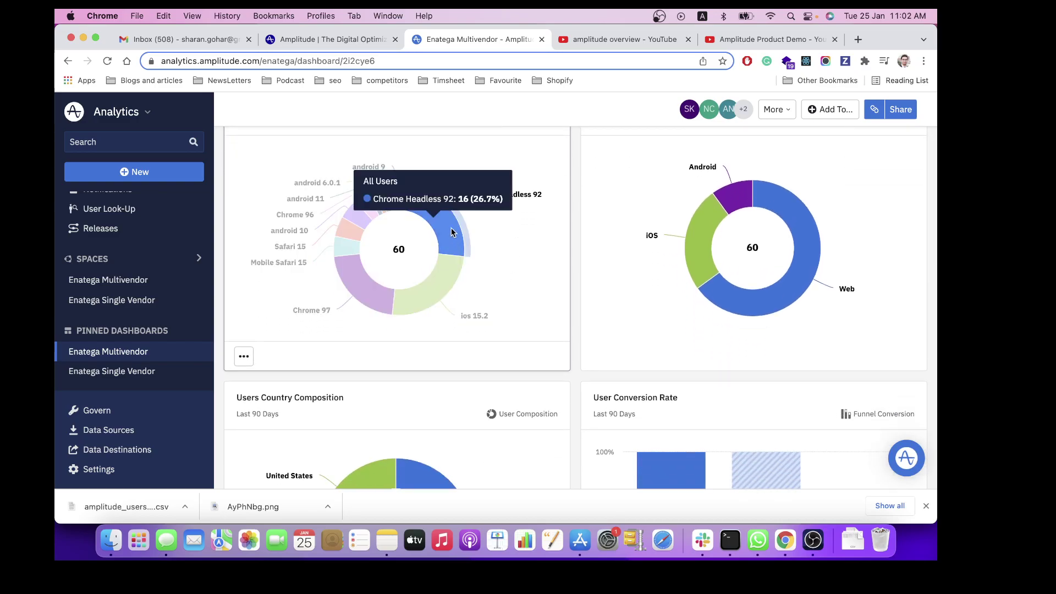
scroll(453, 232, "up", 3)
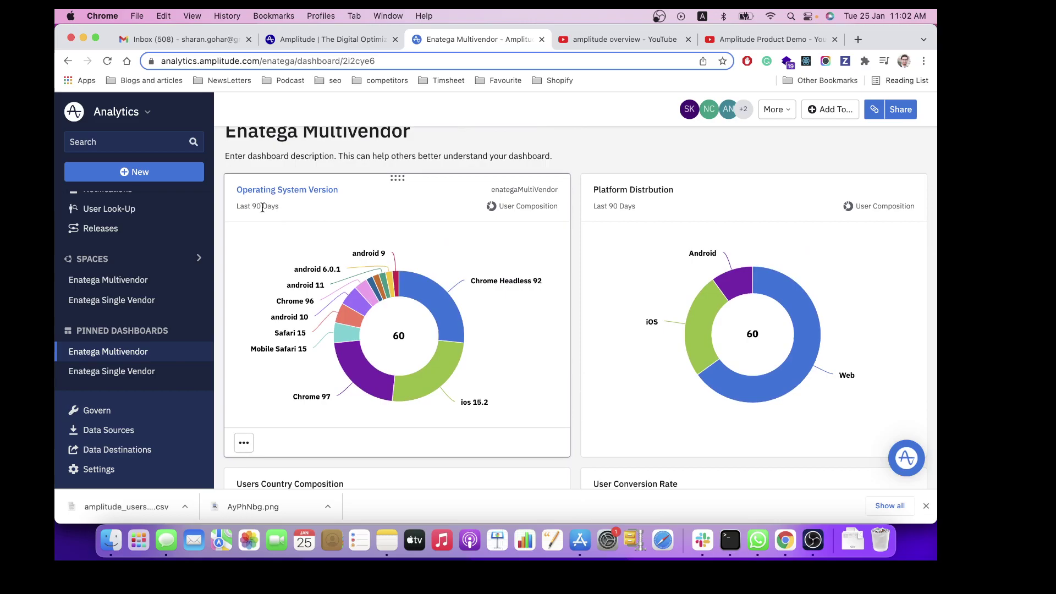
scroll(470, 252, "down", 3)
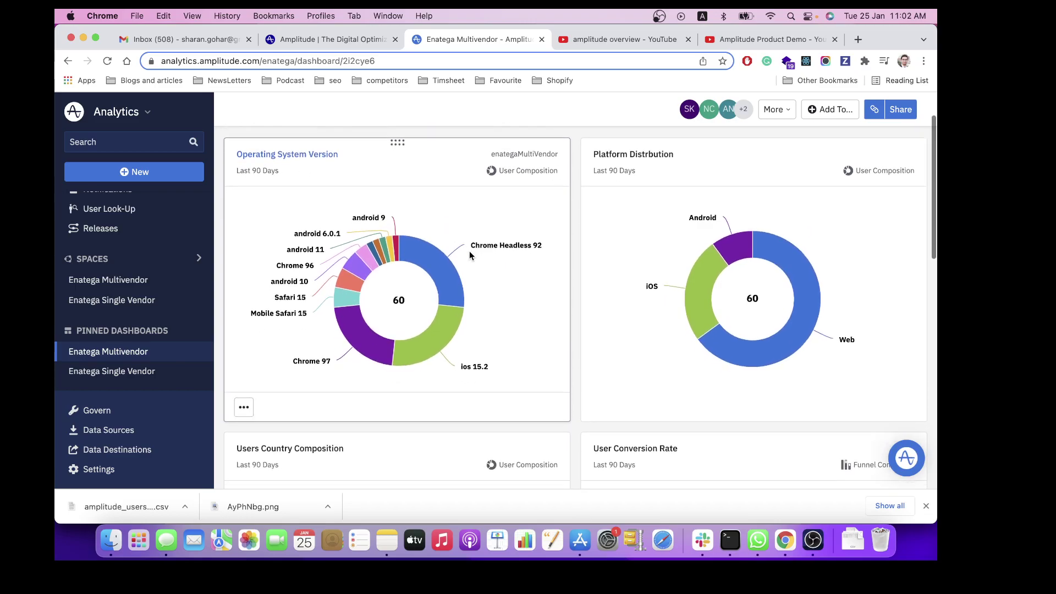
scroll(469, 250, "up", 2)
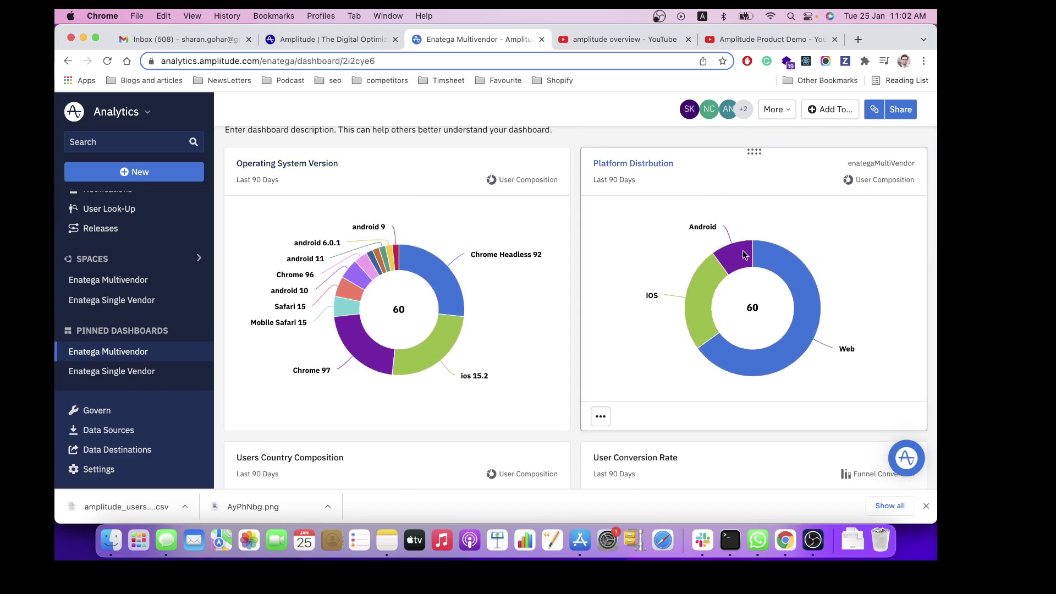
scroll(398, 295, "down", 10)
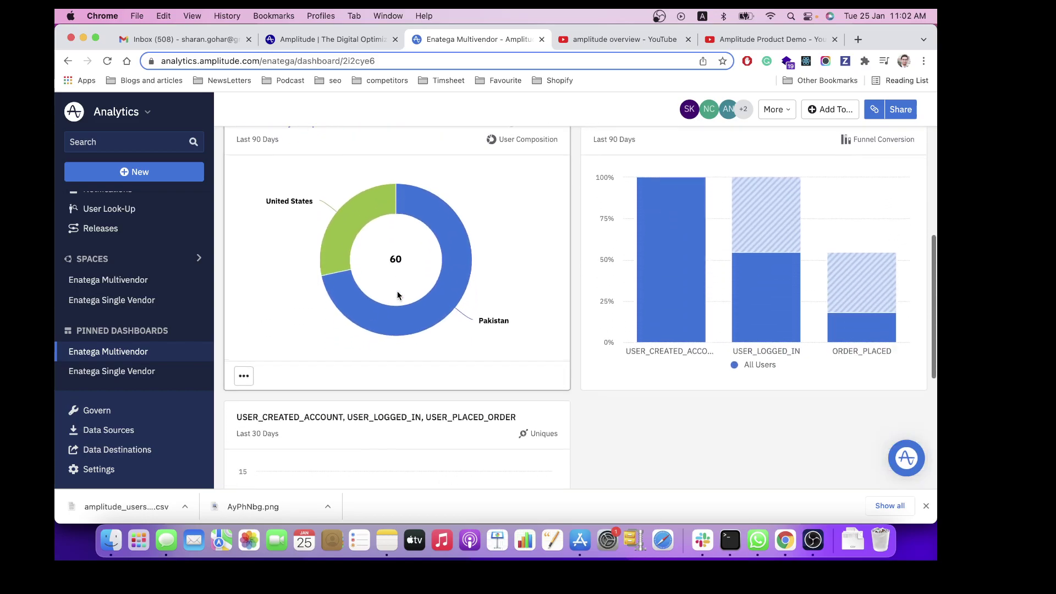
scroll(398, 295, "up", 4)
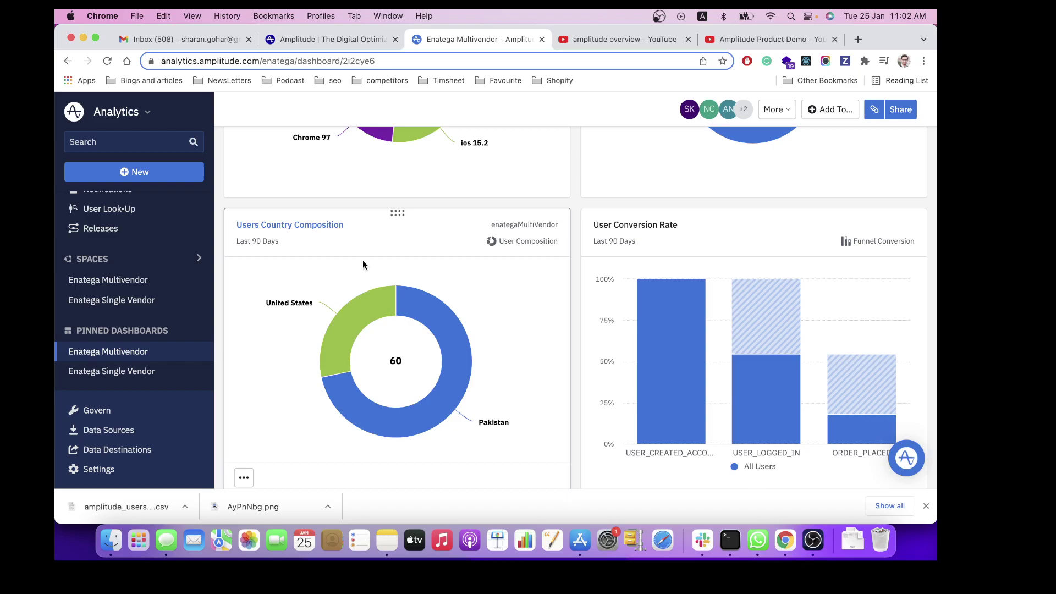
scroll(362, 259, "down", 1)
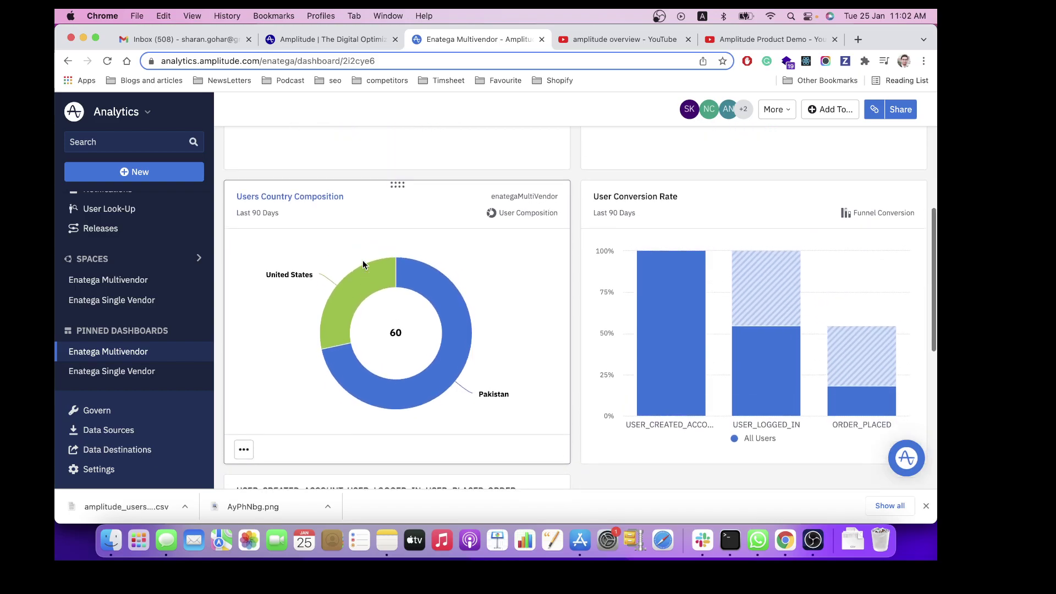
scroll(362, 265, "down", 3)
scroll(361, 264, "up", 2)
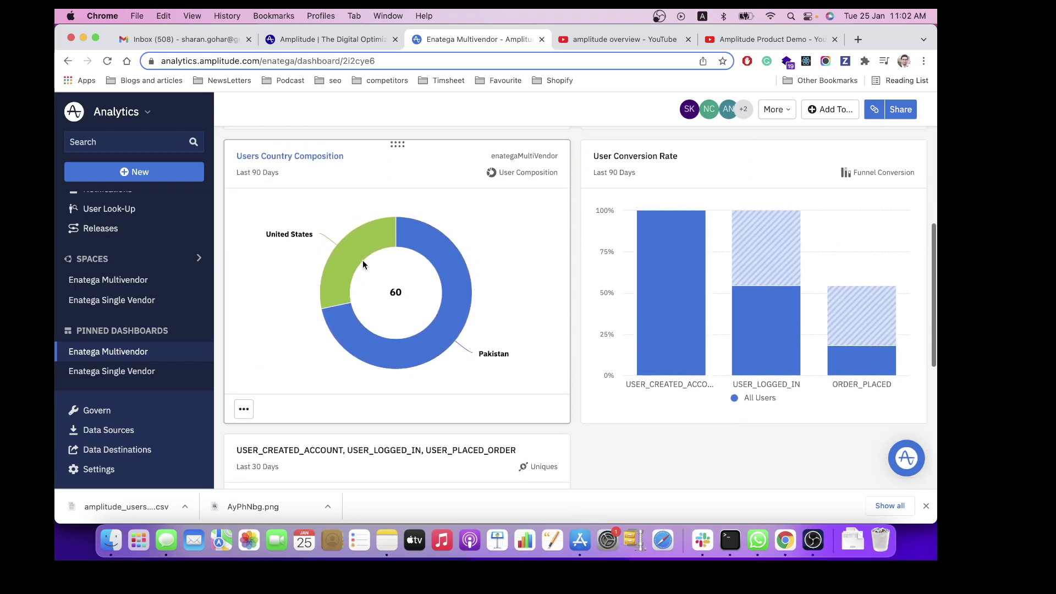
scroll(436, 259, "up", 2)
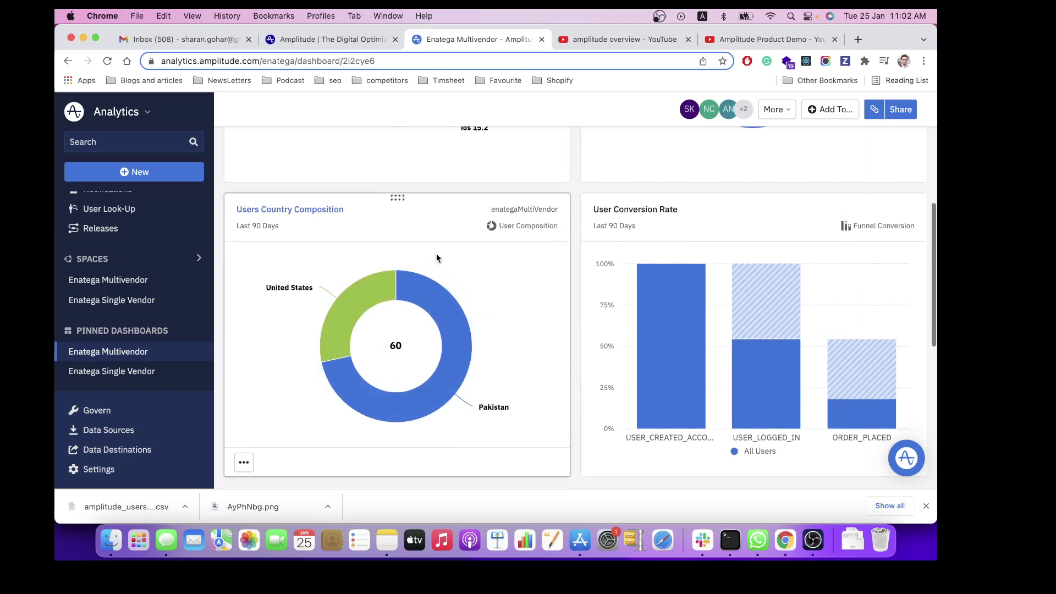
mouse_move(789, 361)
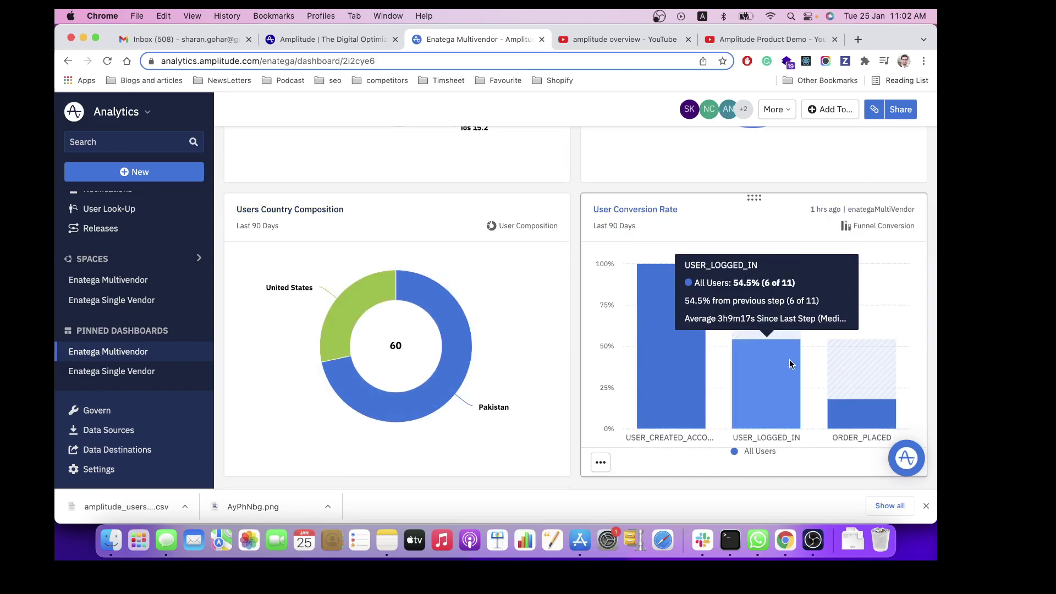
mouse_move(687, 286)
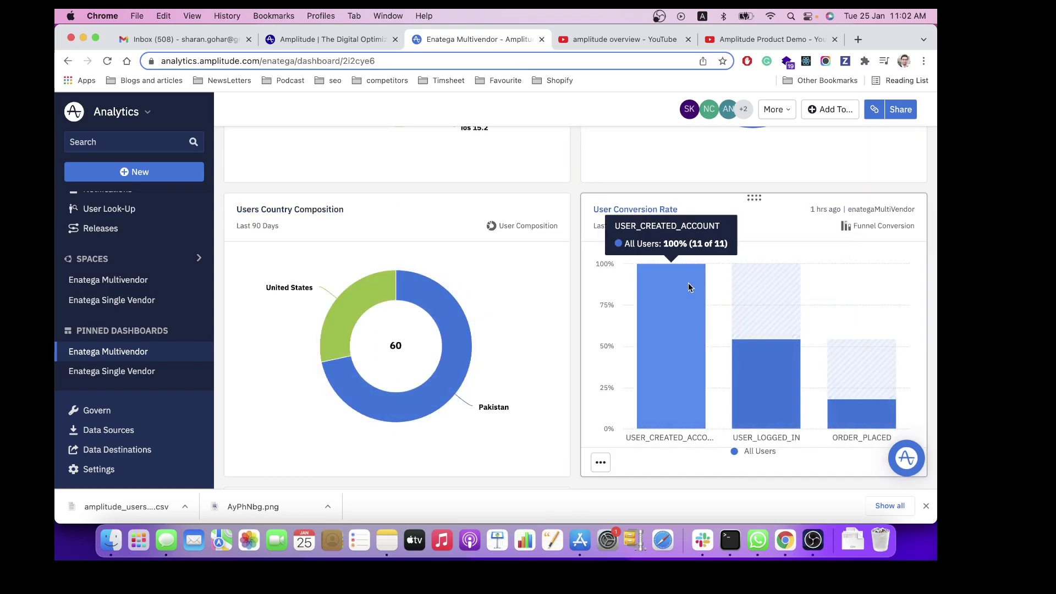
scroll(767, 374, "down", 6)
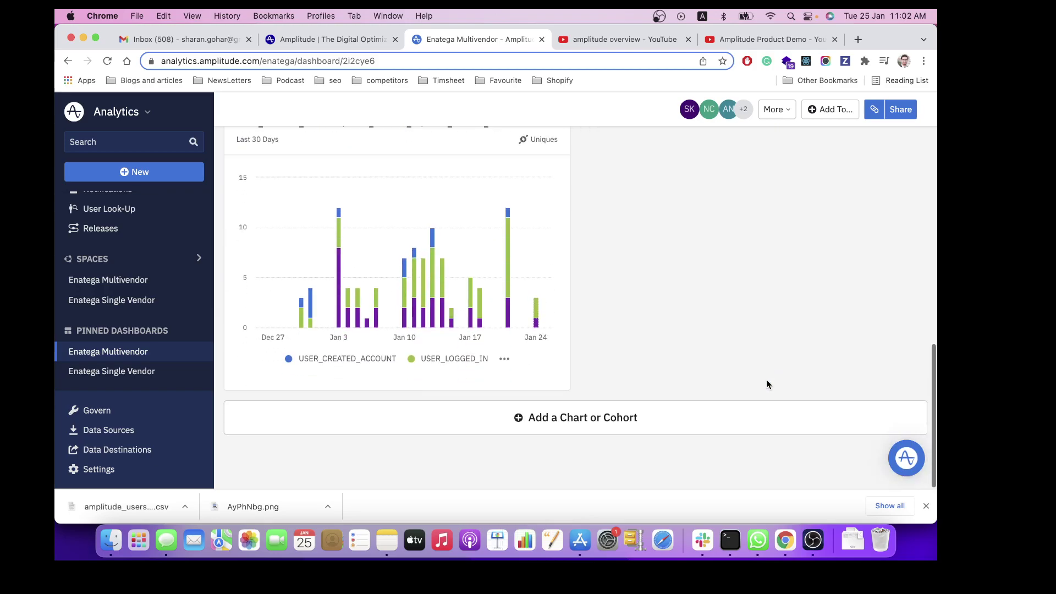
scroll(494, 279, "up", 3)
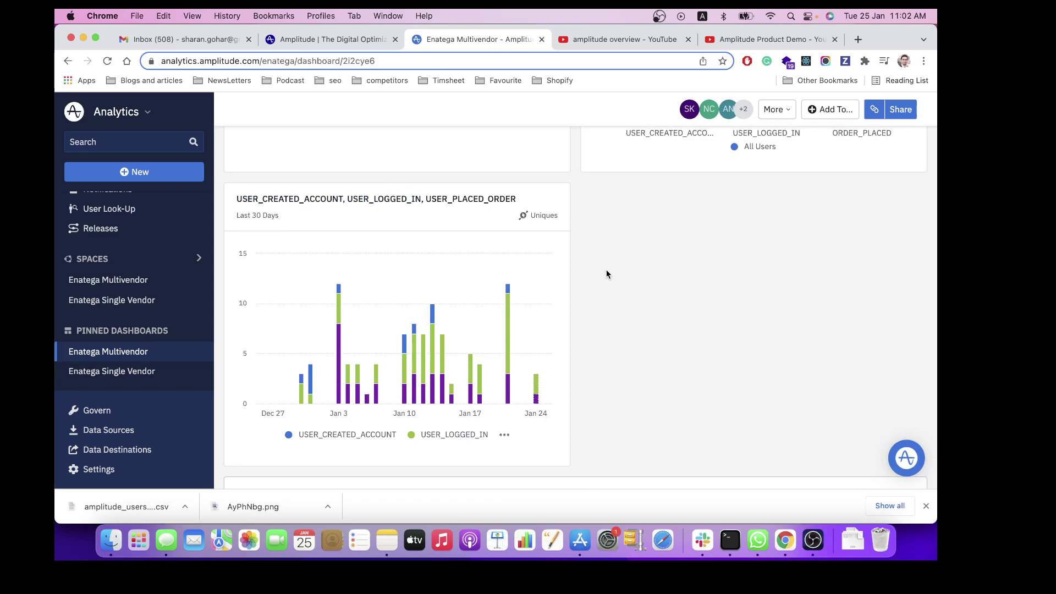
mouse_move(533, 399)
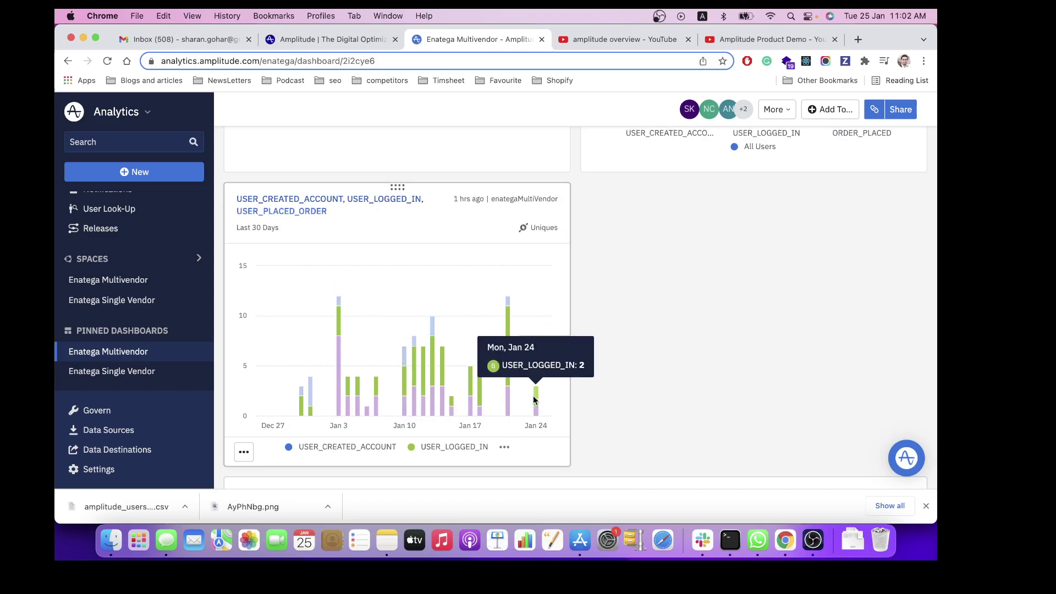
scroll(649, 275, "up", 6)
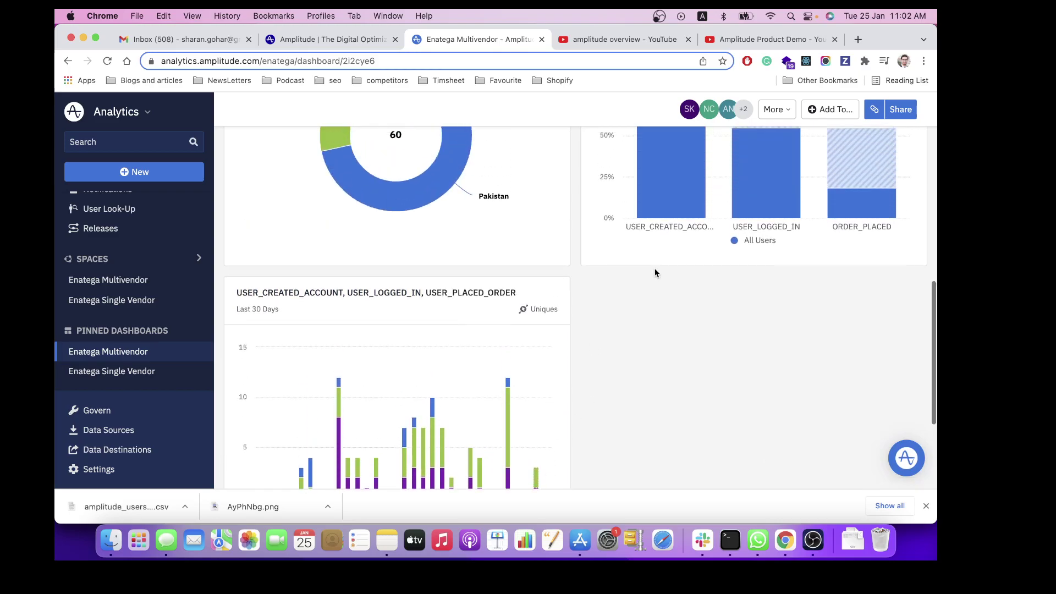
scroll(550, 270, "up", 6)
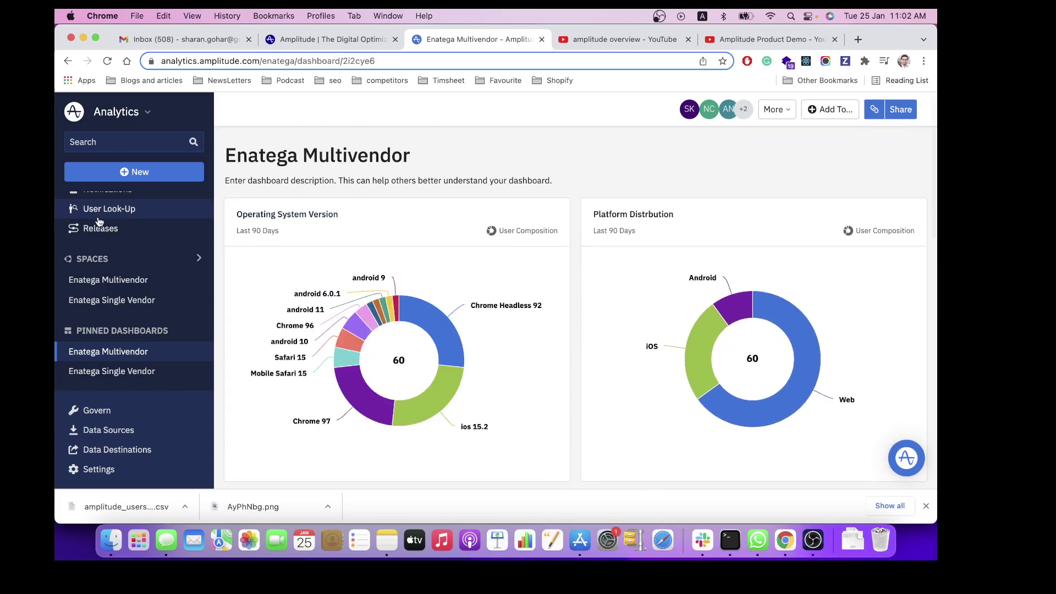
In User Look-Up, open the newest user's profile, created 7 hours ago, in a new tab.
left_click(108, 214)
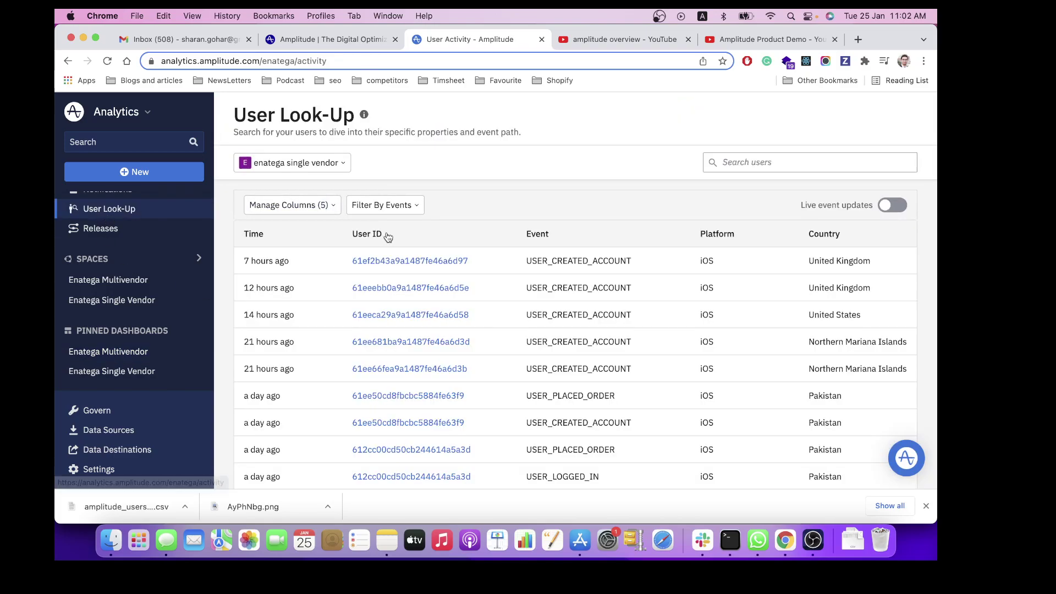
scroll(516, 258, "down", 2)
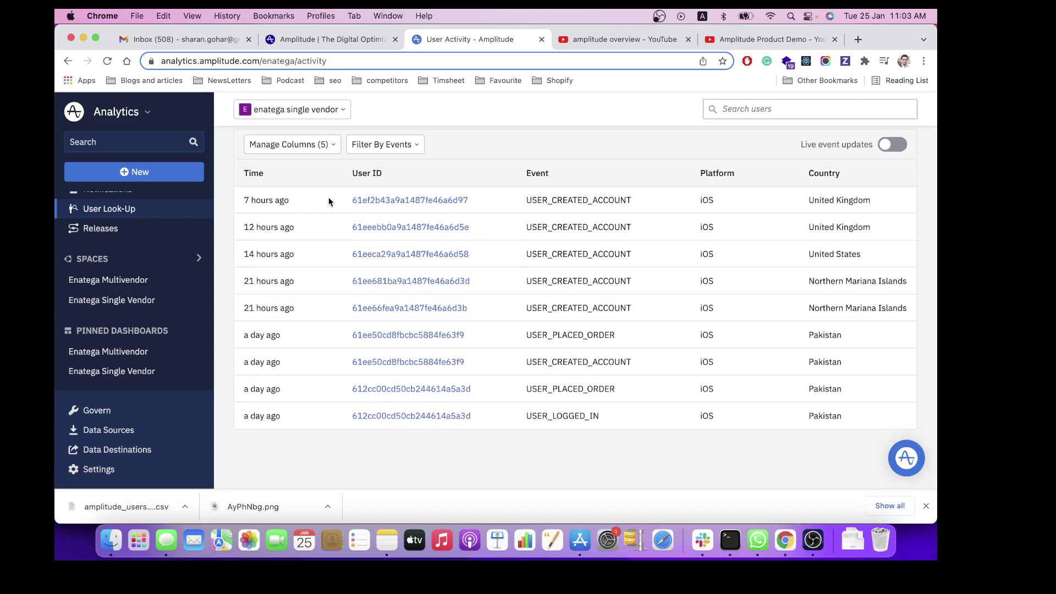
left_click(432, 202, "super")
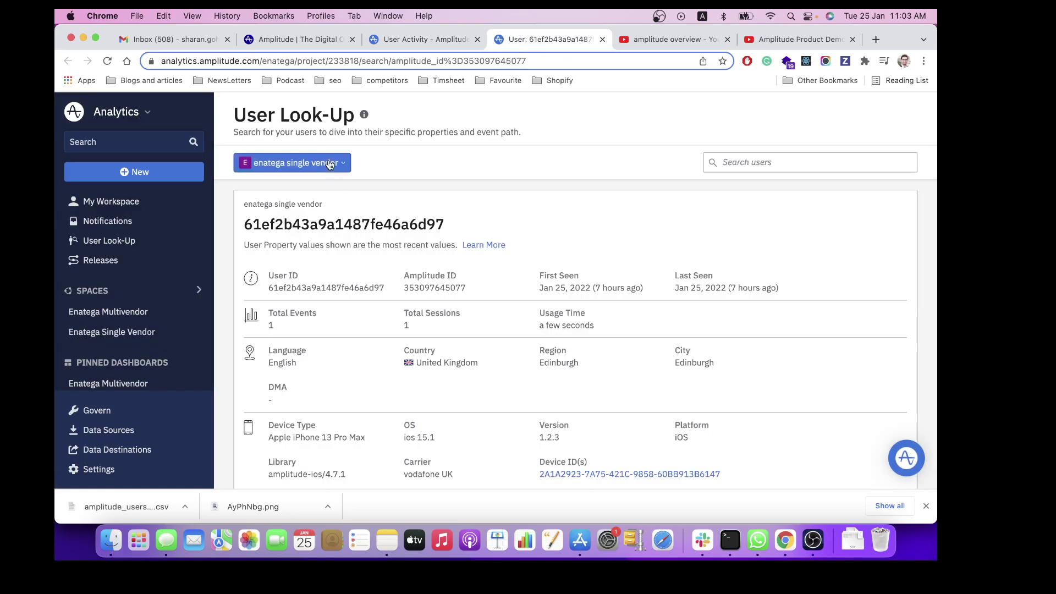
Switch the project to enategaMultiVendor and return to User Look-Up.
left_click(297, 163)
left_click(306, 233)
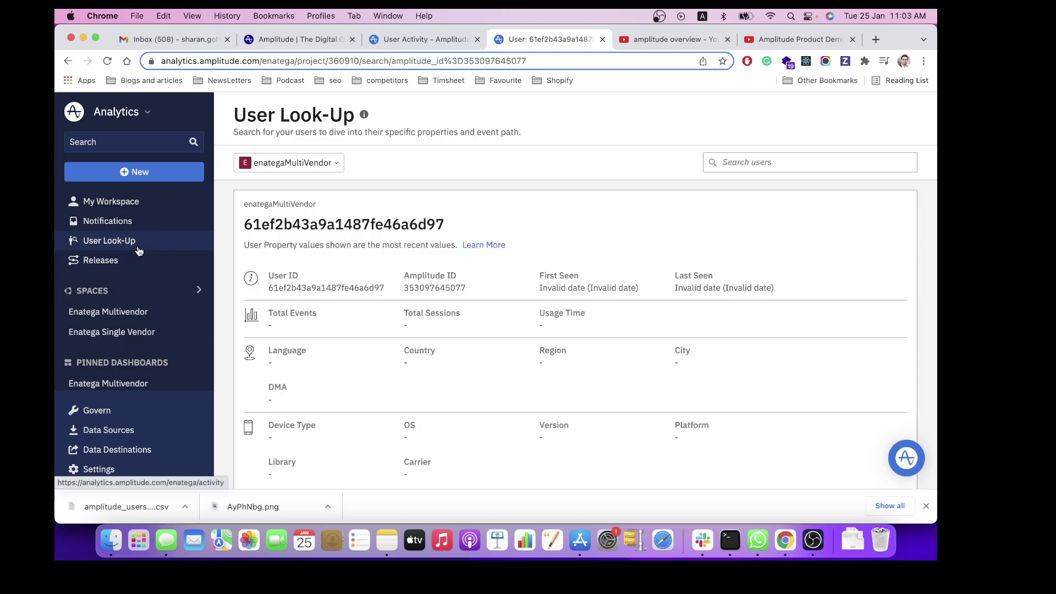
scroll(136, 251, "down", 2)
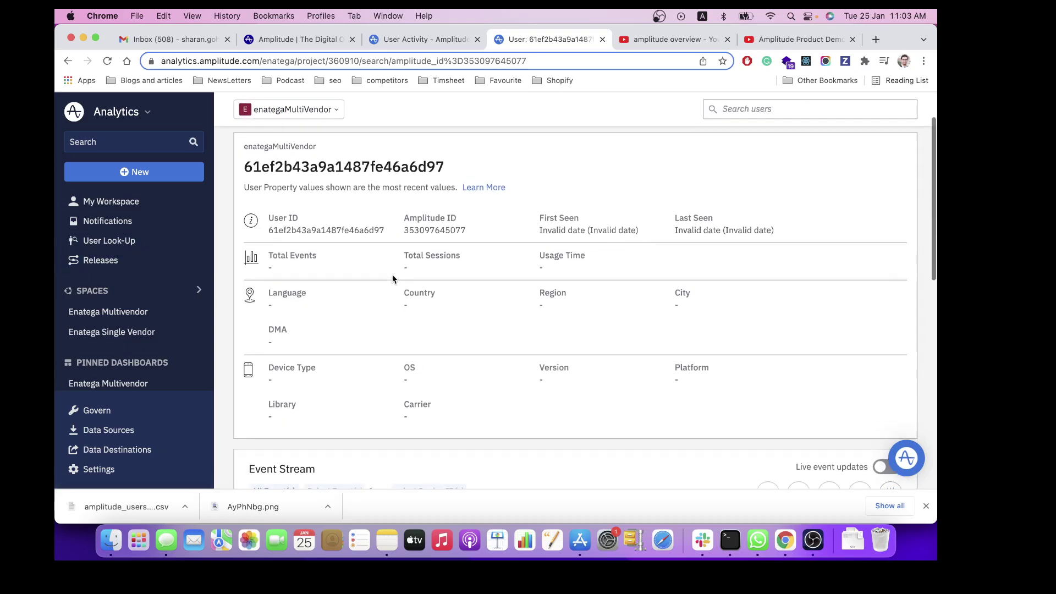
left_click(128, 249)
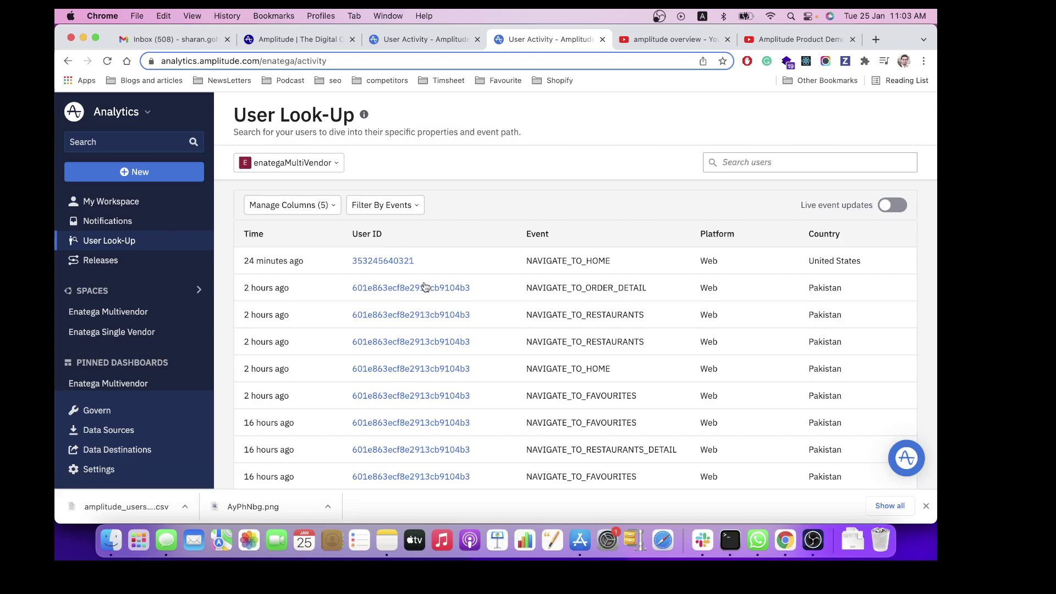
Open the newest United States web user's profile and expand all 11 other user properties.
left_click(386, 262, "super")
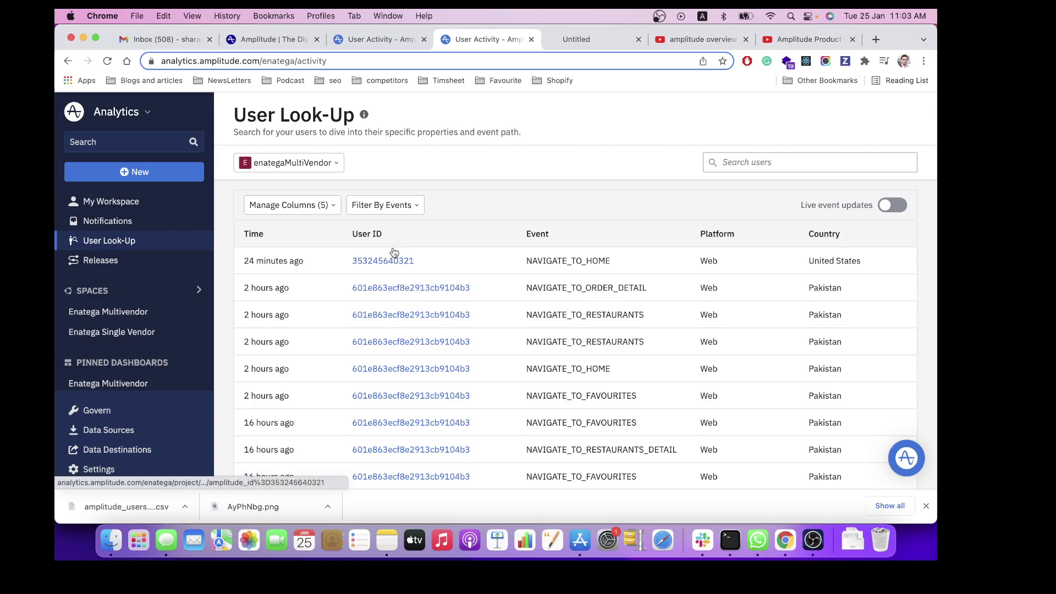
left_click(592, 41)
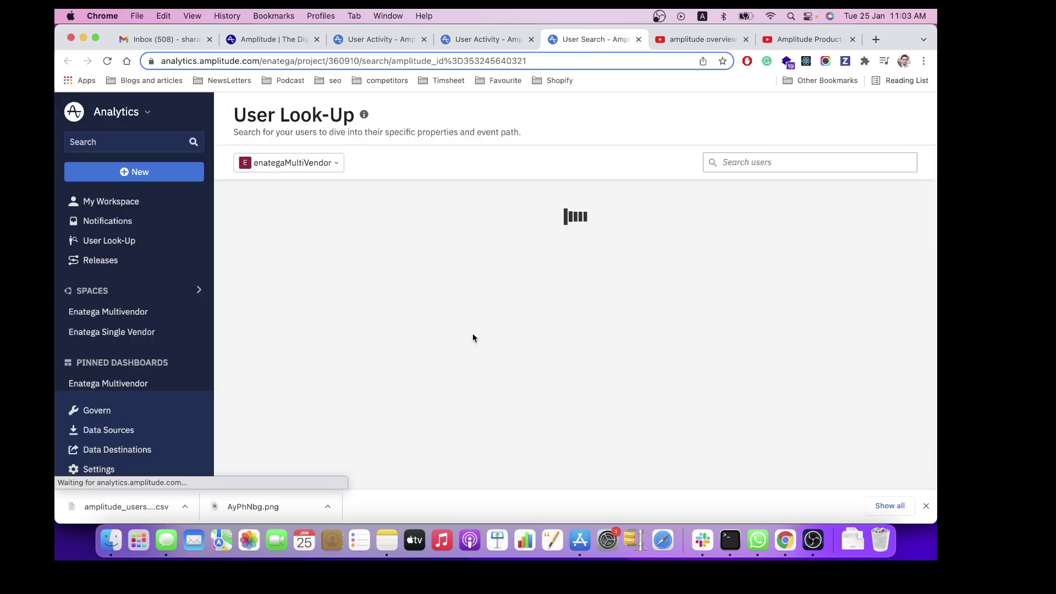
scroll(473, 338, "down", 5)
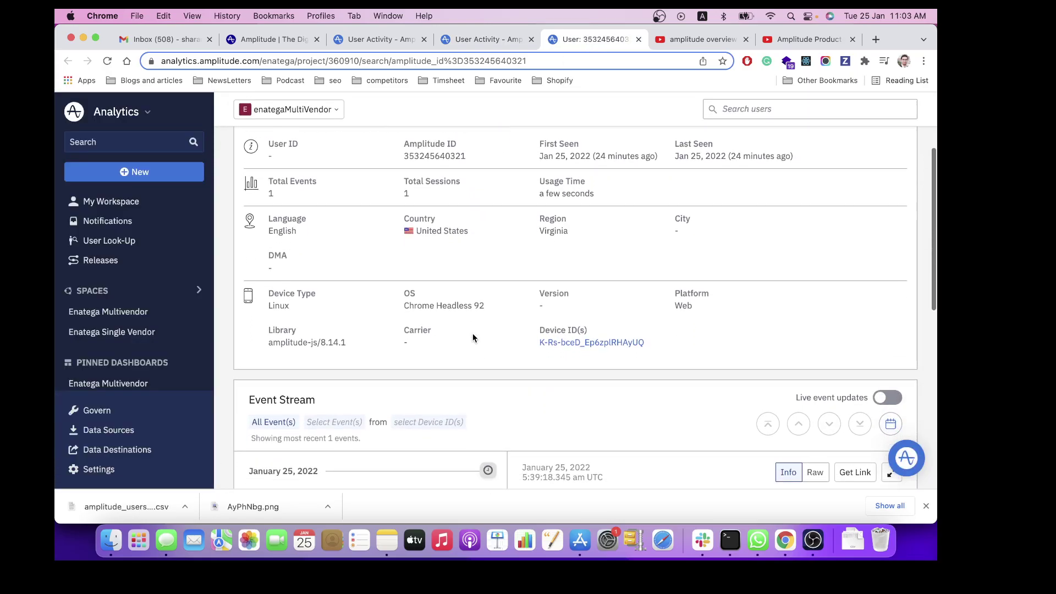
scroll(473, 338, "down", 6)
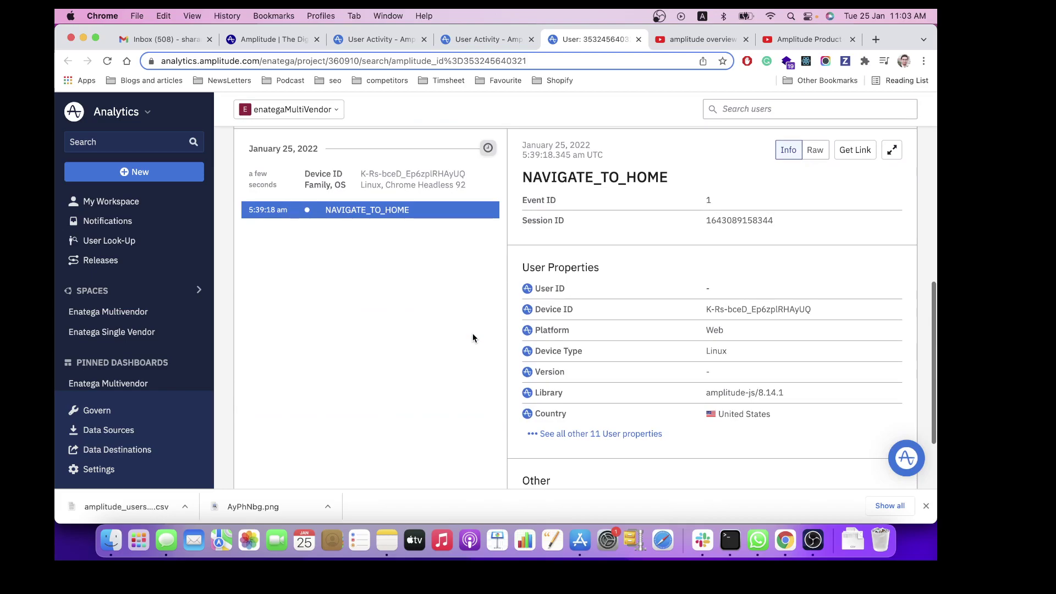
scroll(473, 338, "down", 4)
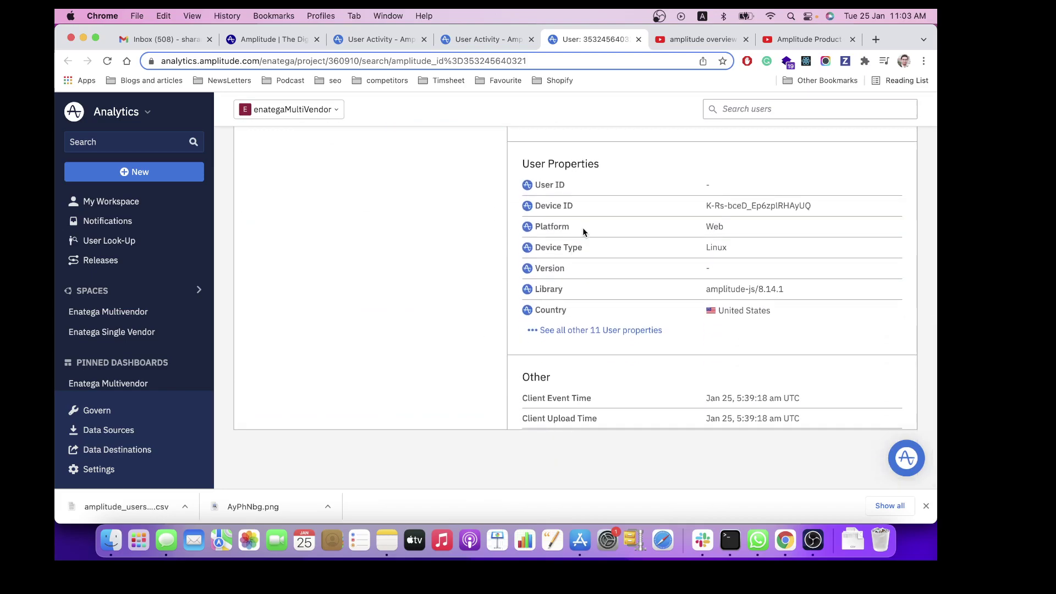
left_click(596, 329)
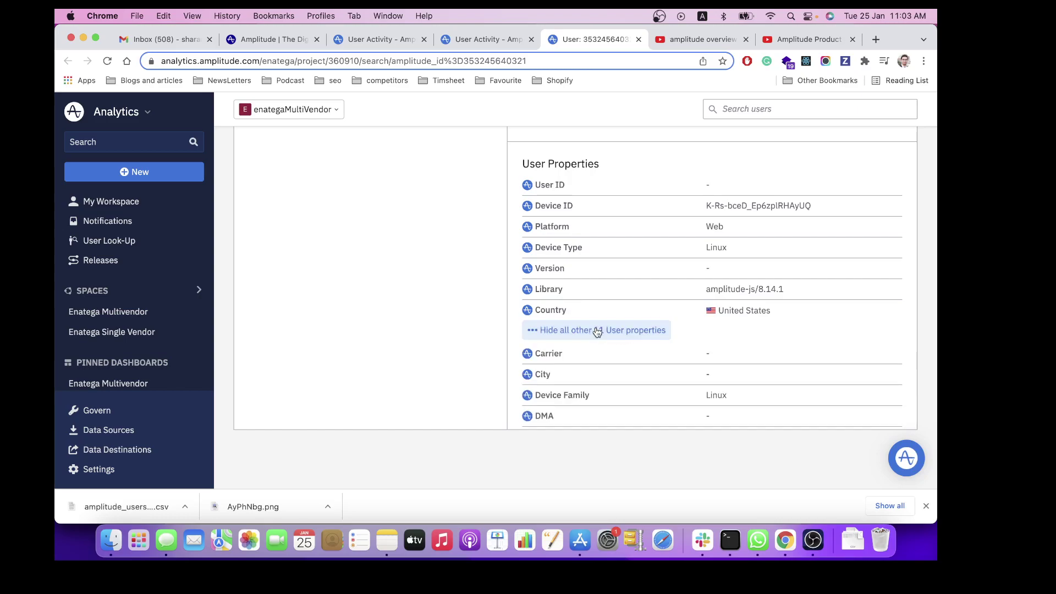
scroll(596, 330, "down", 4)
scroll(597, 332, "down", 4)
scroll(596, 332, "up", 6)
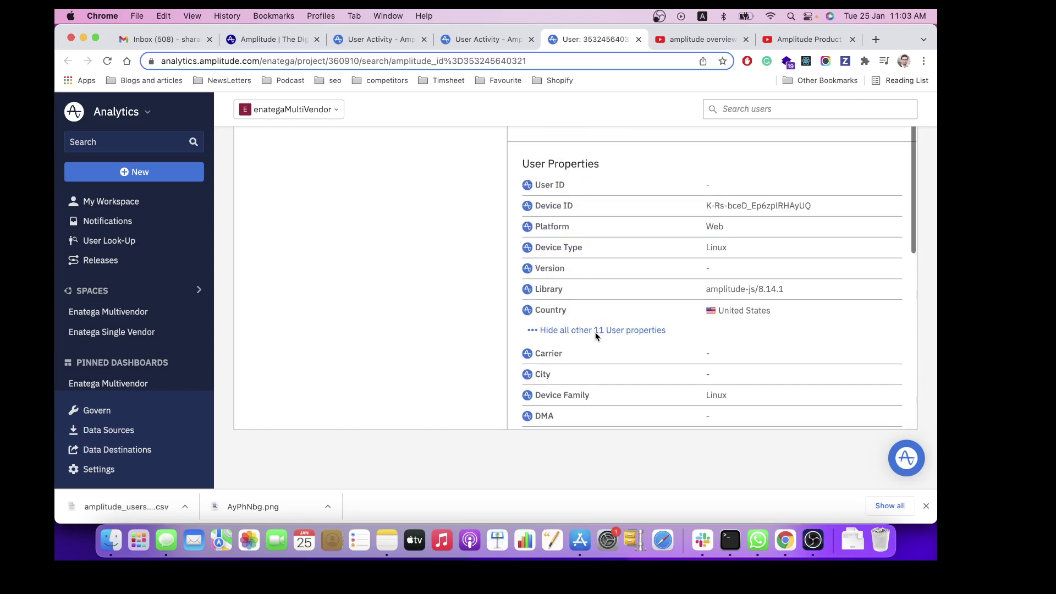
scroll(489, 252, "up", 10)
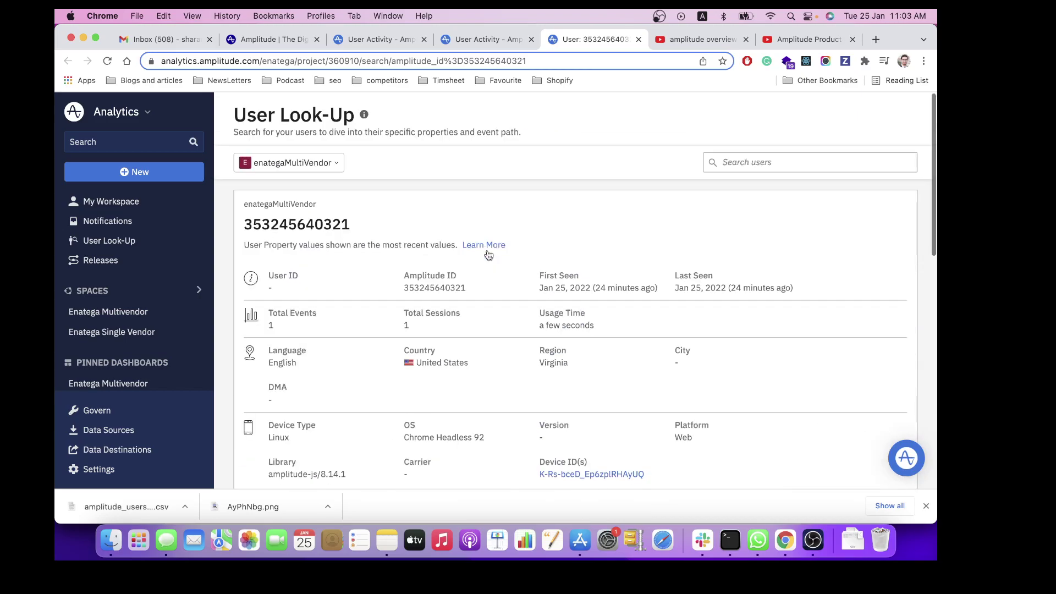
Create a User Sessions chart counting Total Sessions for All Users over the last 30 days.
left_click(183, 175)
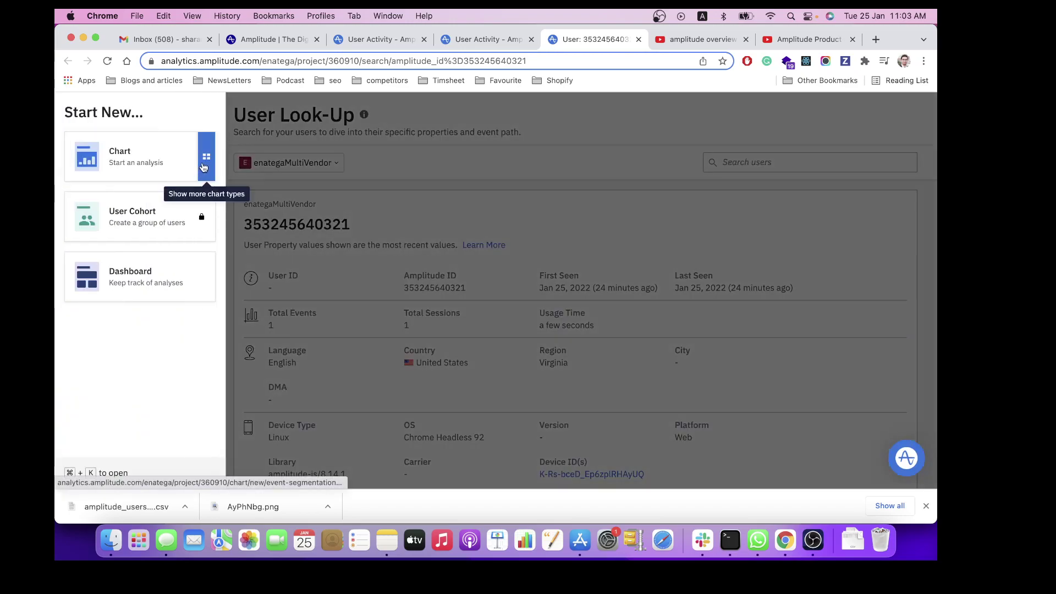
left_click(150, 167)
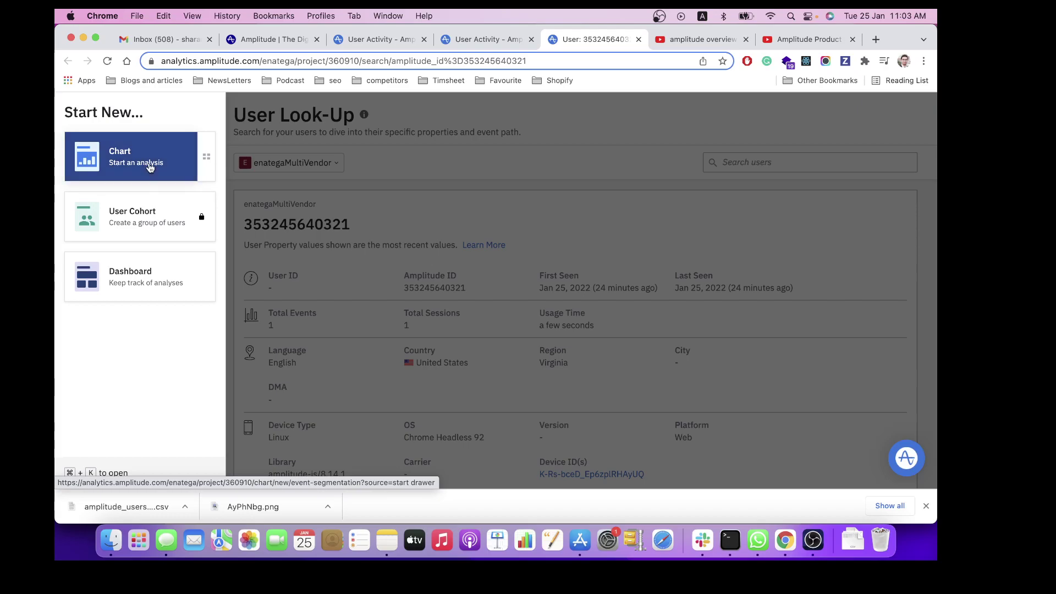
left_click(208, 160)
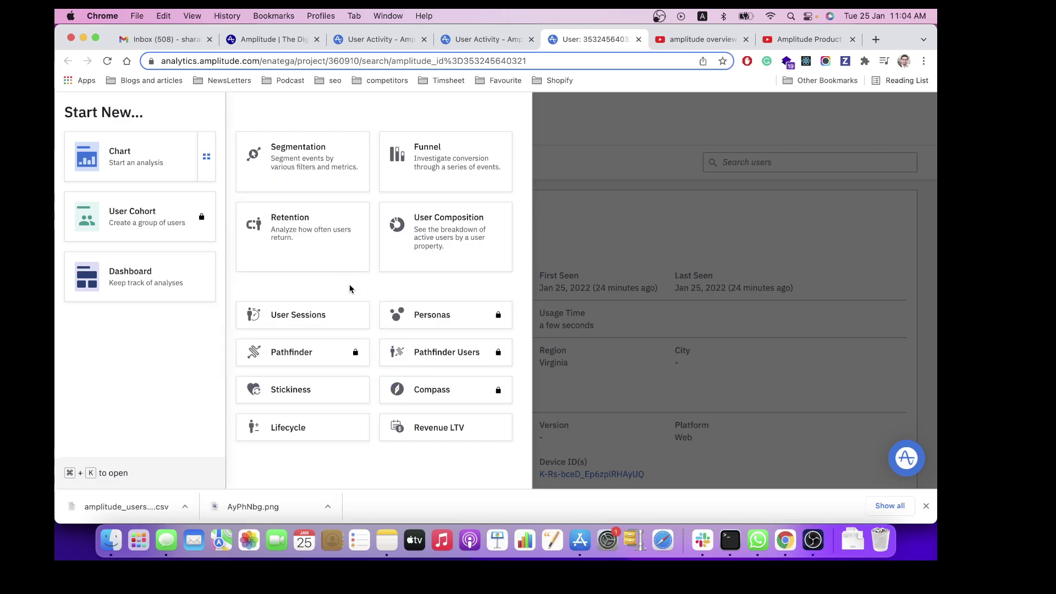
left_click(333, 319)
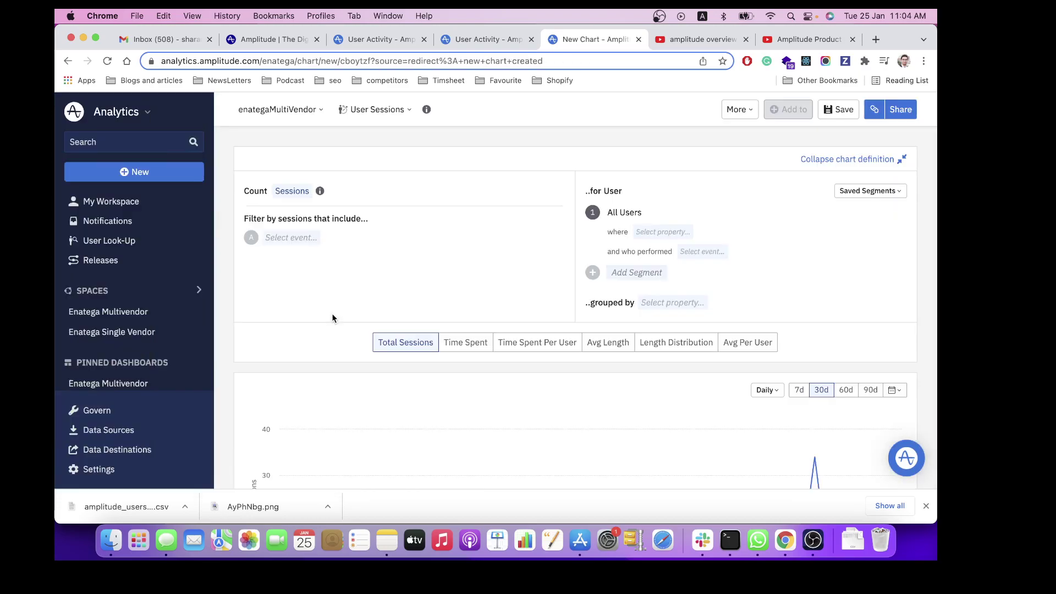
Limit the chart to sessions including USER_LOGGED_IN at least once.
left_click(308, 242)
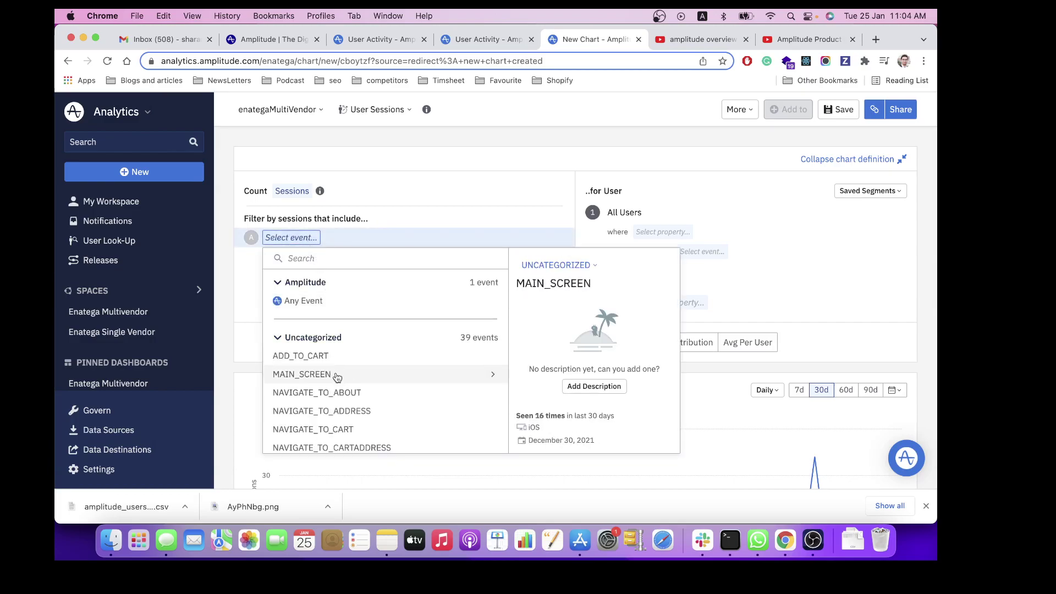
scroll(338, 407, "down", 6)
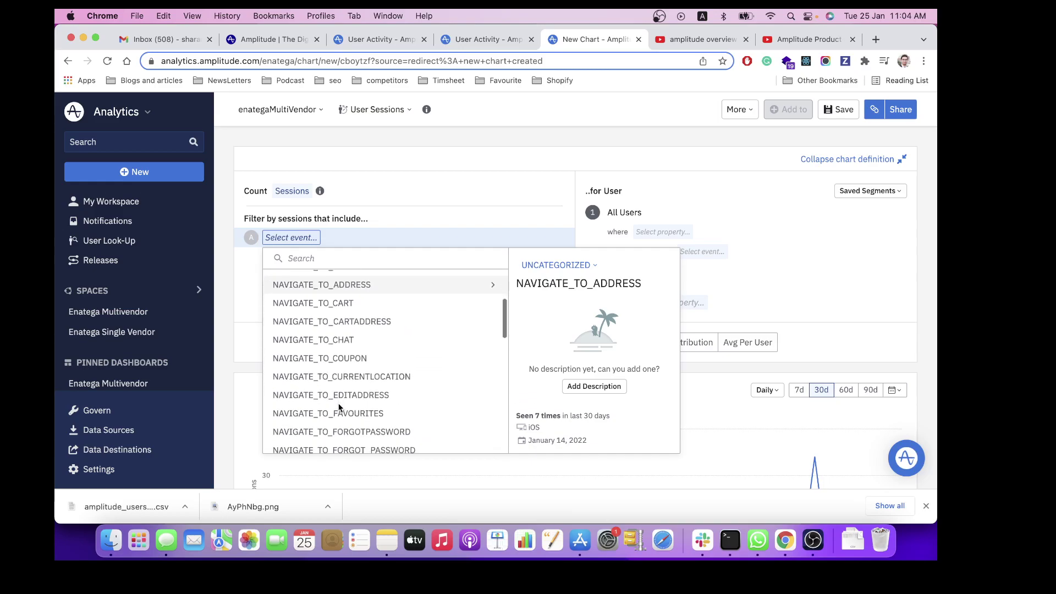
scroll(339, 407, "down", 1)
scroll(339, 408, "down", 10)
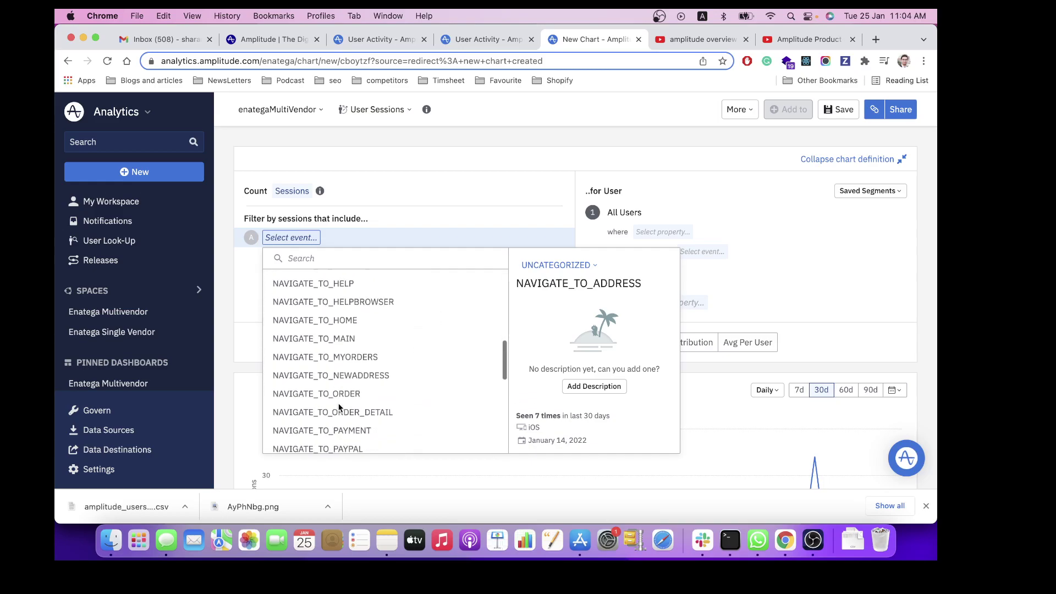
scroll(339, 407, "down", 5)
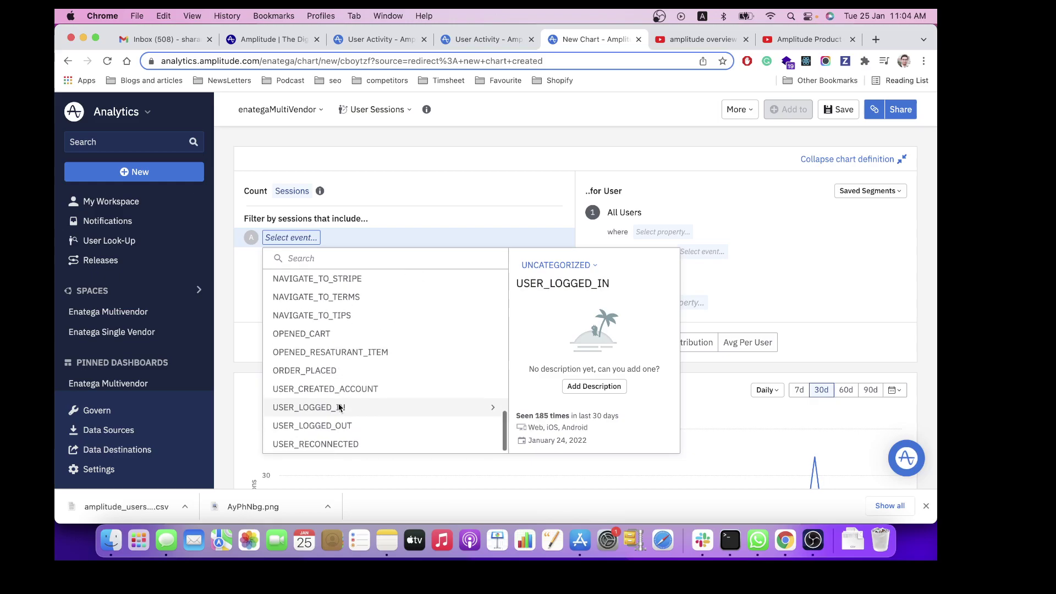
scroll(339, 406, "down", 1)
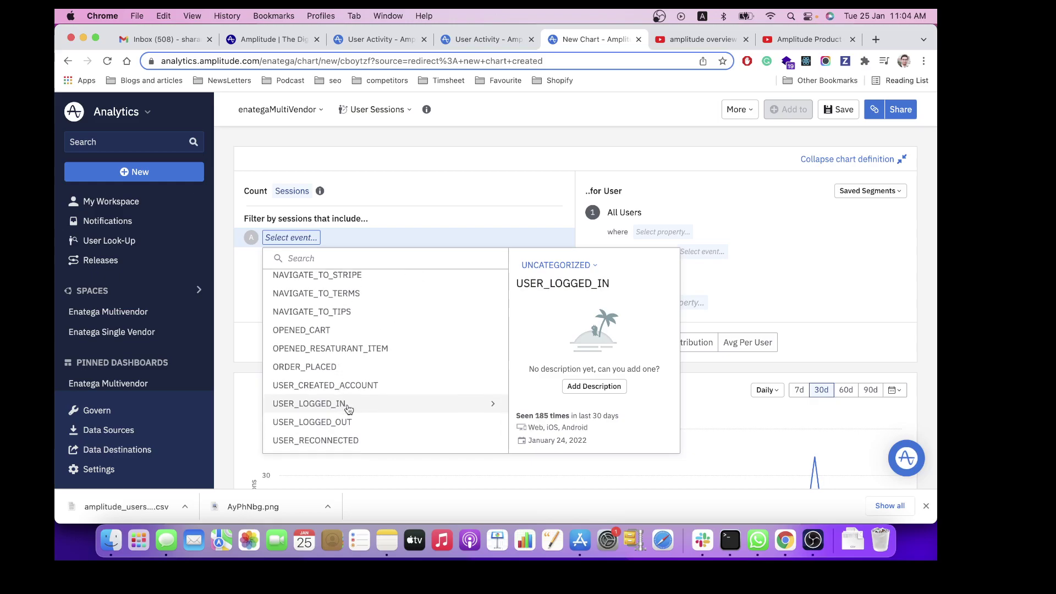
left_click(348, 407)
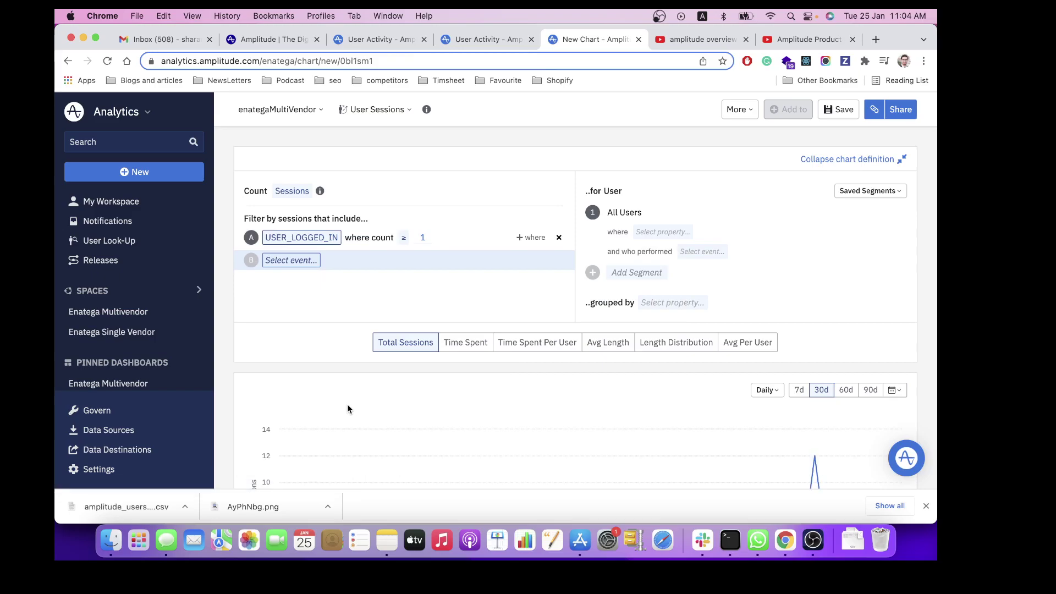
Inspect the Jan 7 point, then switch the chart to Time Spent in days, hours and minutes.
scroll(468, 396, "down", 8)
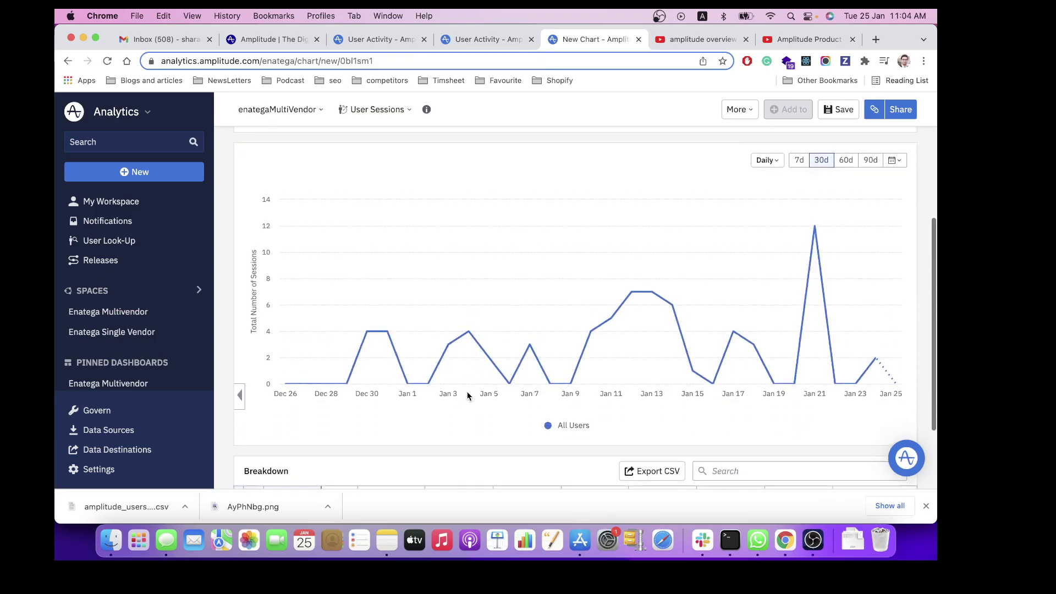
scroll(467, 395, "up", 5)
scroll(467, 396, "down", 6)
scroll(468, 396, "up", 5)
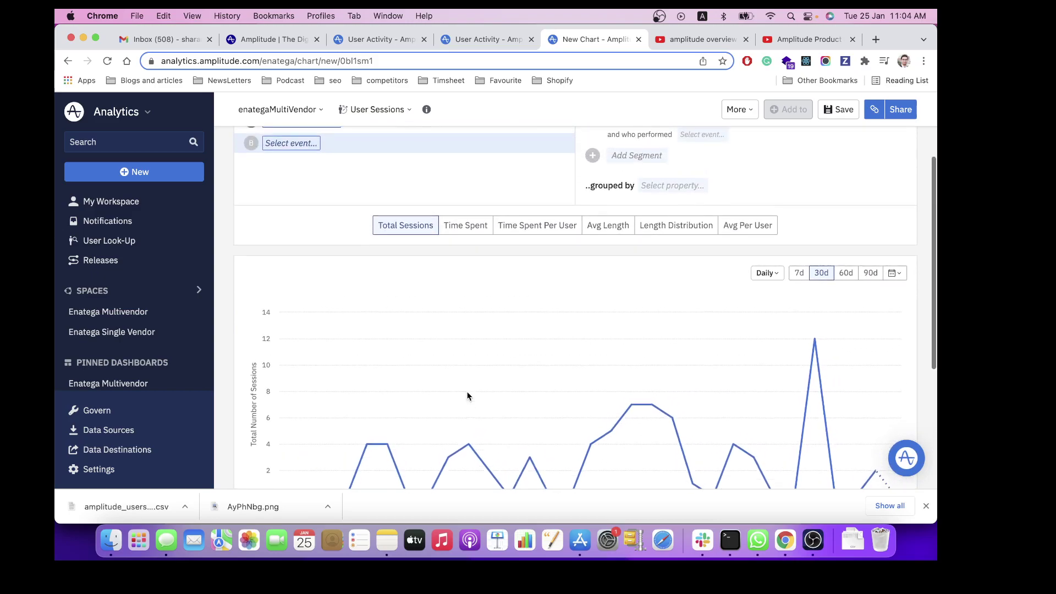
scroll(473, 392, "down", 3)
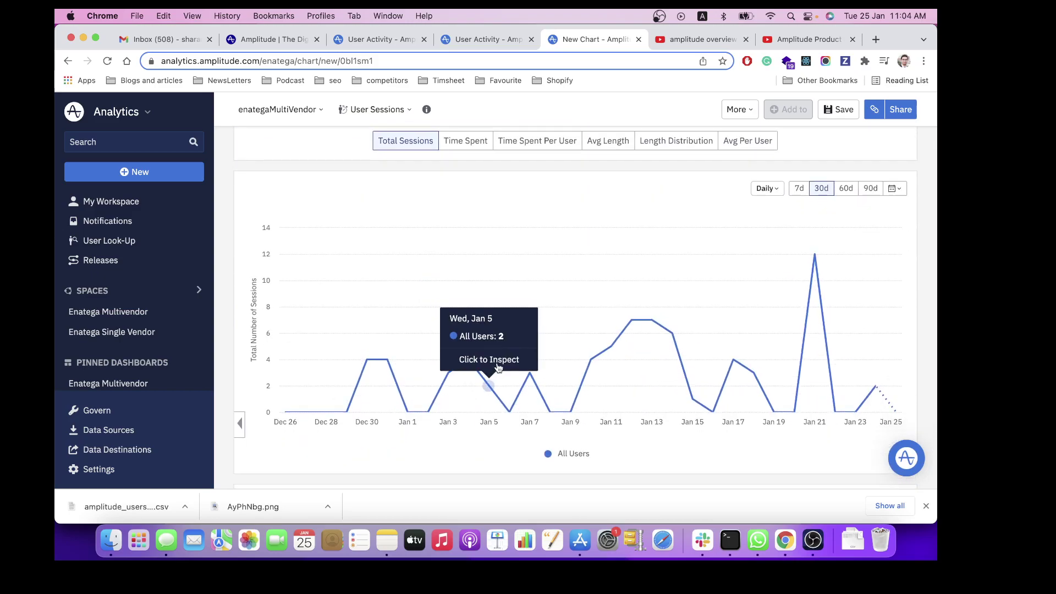
mouse_move(526, 380)
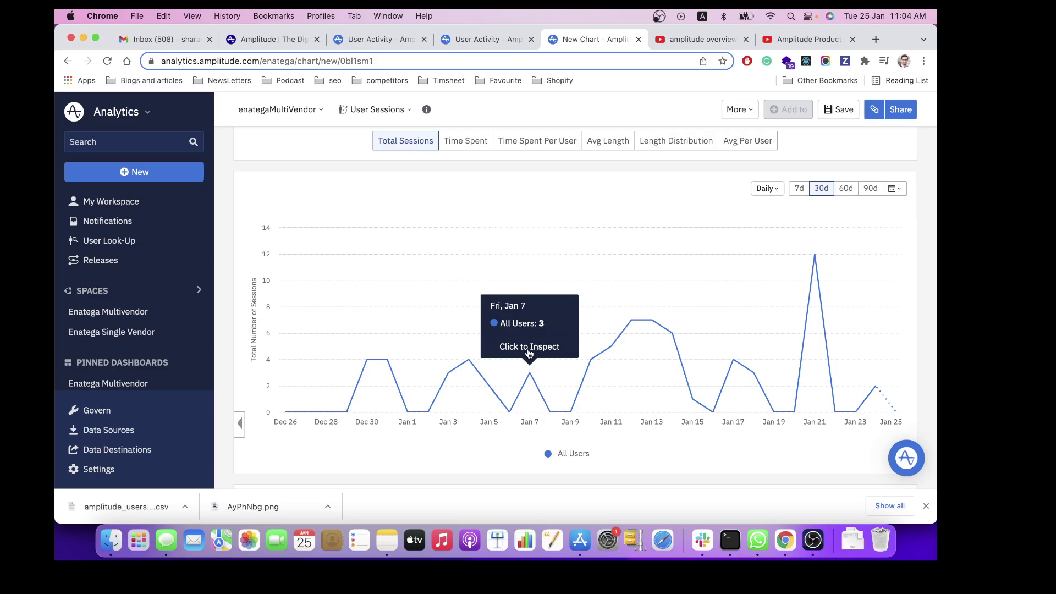
left_click(529, 352)
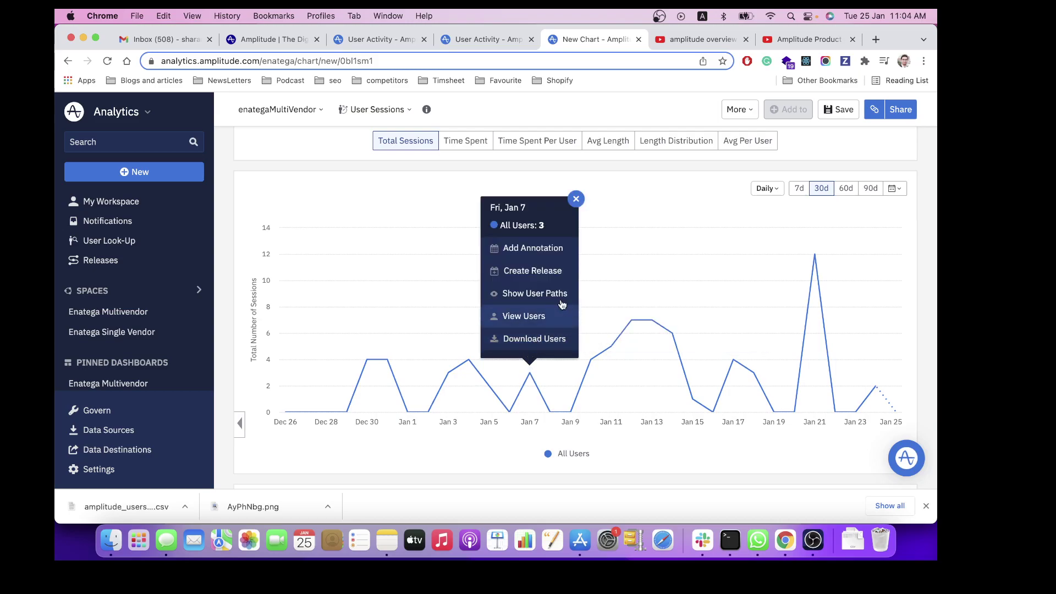
left_click(576, 199)
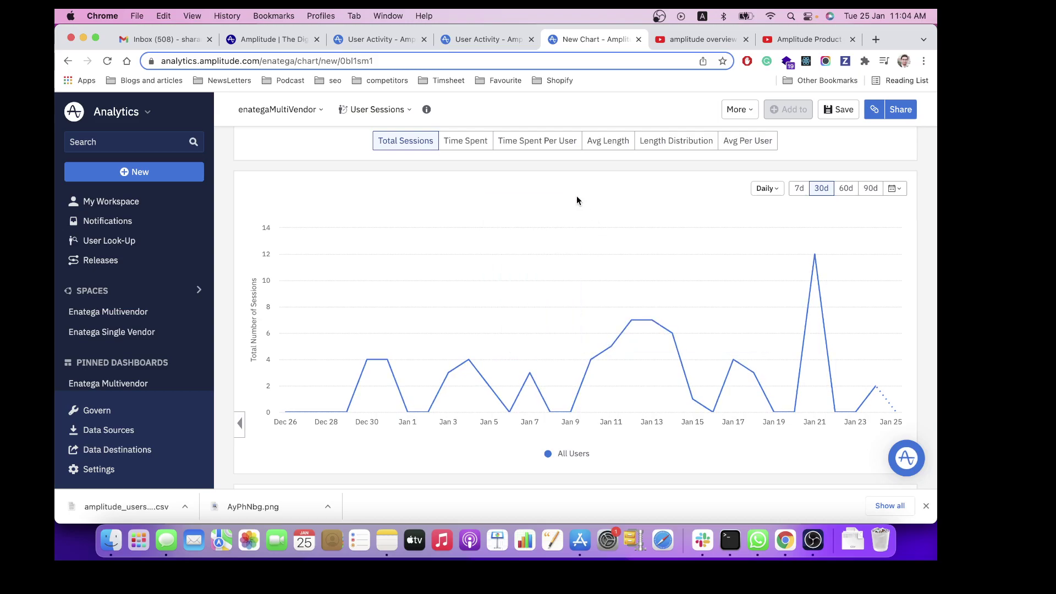
left_click(465, 141)
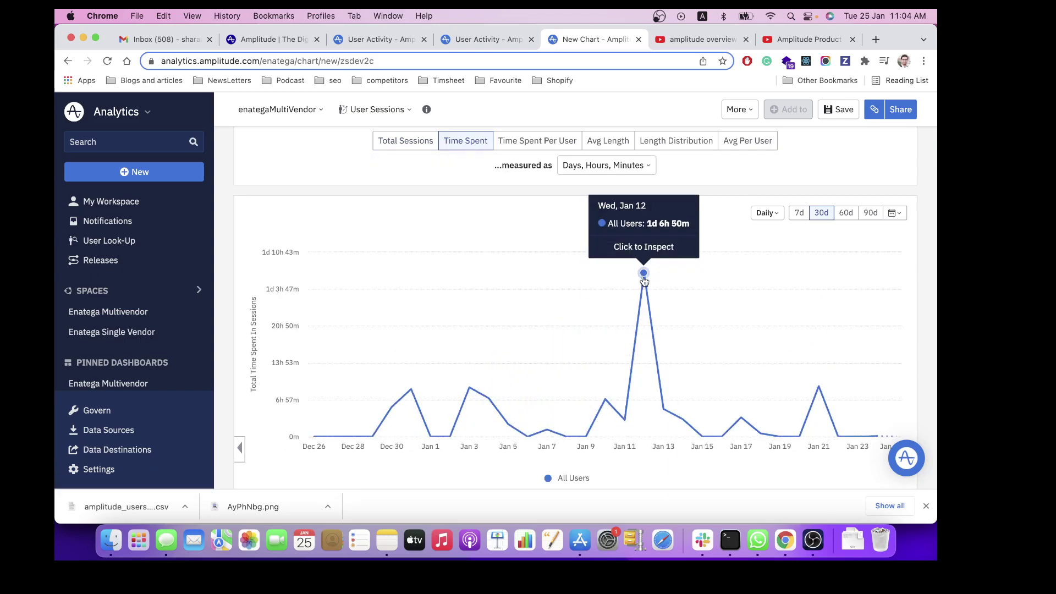
Create a Segmentation chart plotting USER_CREATED_ACCOUNT as unique users over the last 30 days.
scroll(467, 149, "up", 4)
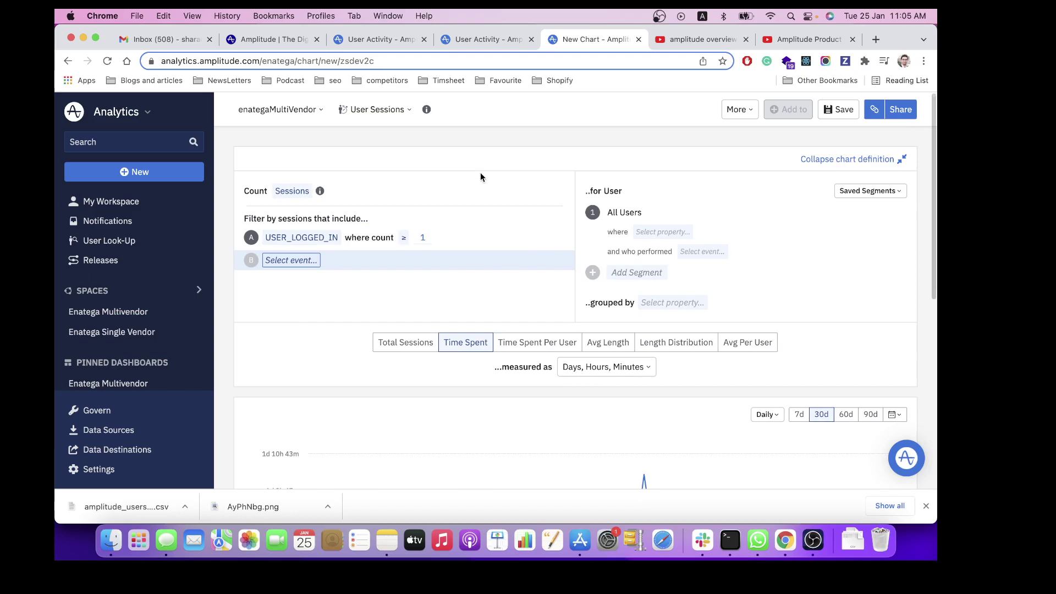
left_click(178, 177)
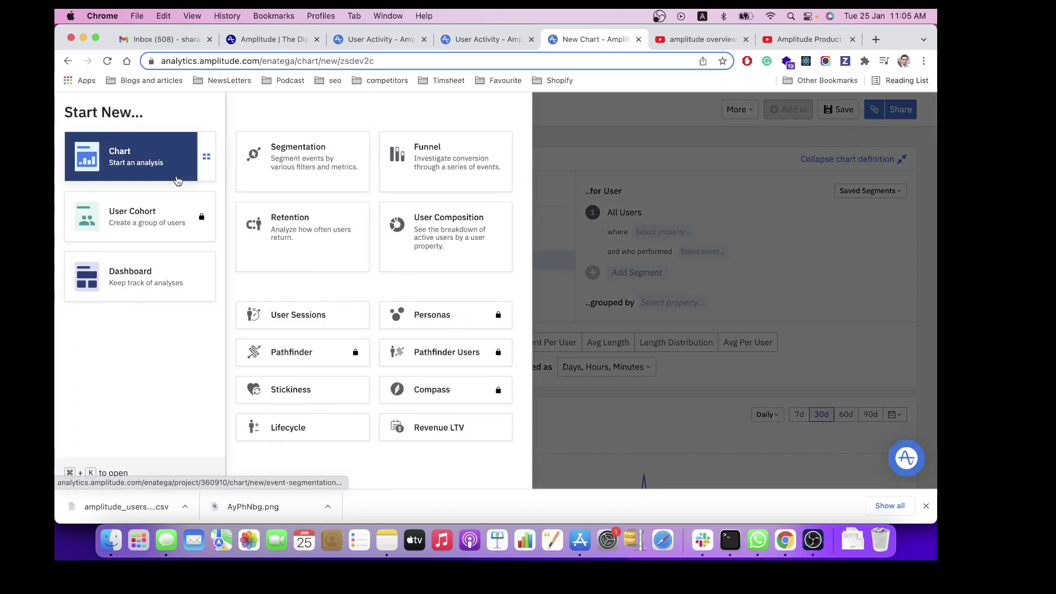
left_click(163, 168)
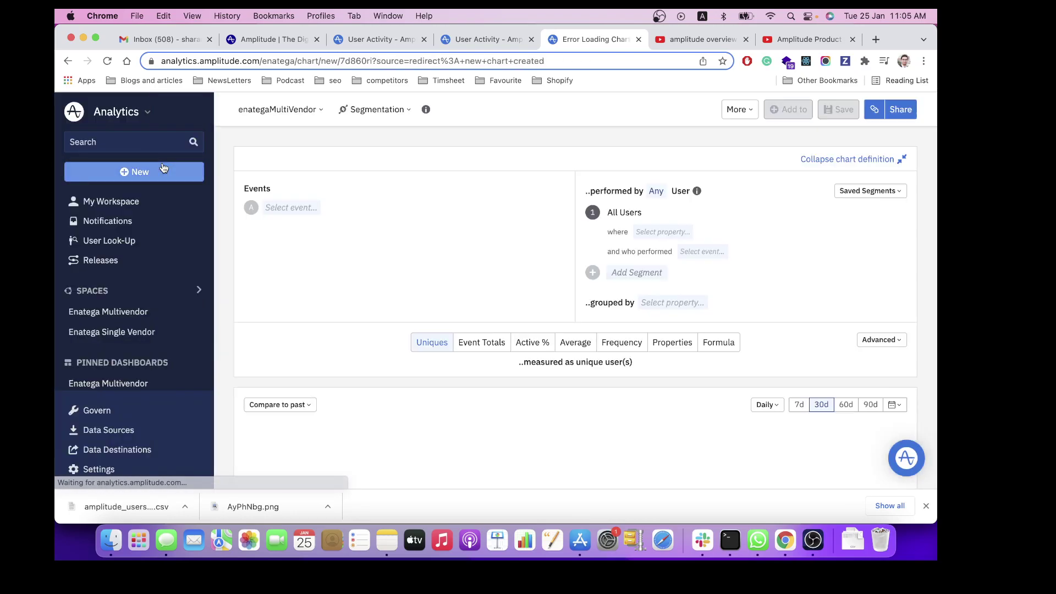
left_click(296, 209)
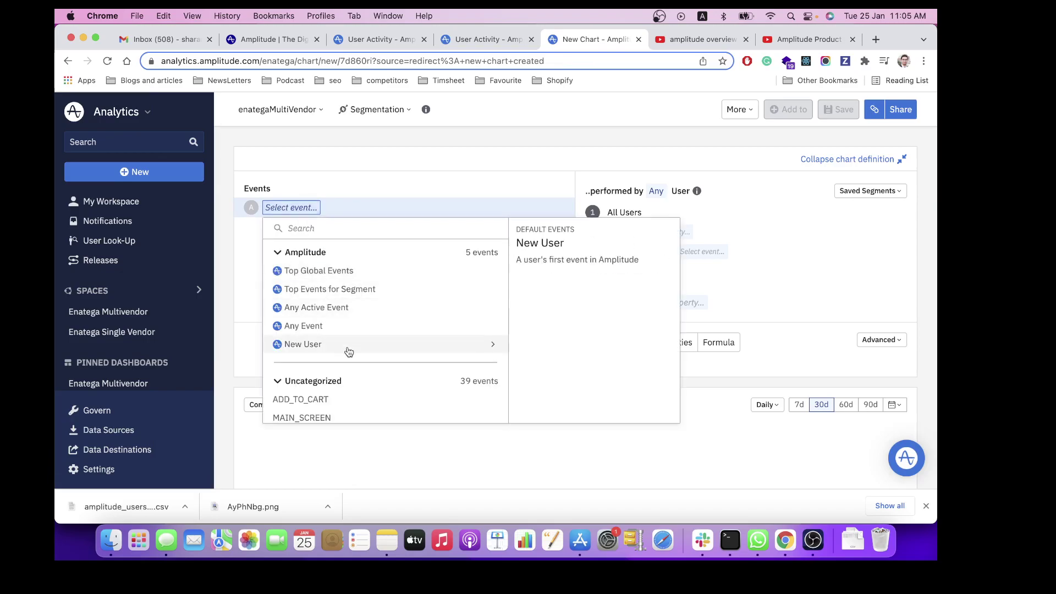
scroll(347, 349, "down", 10)
scroll(348, 346, "down", 3)
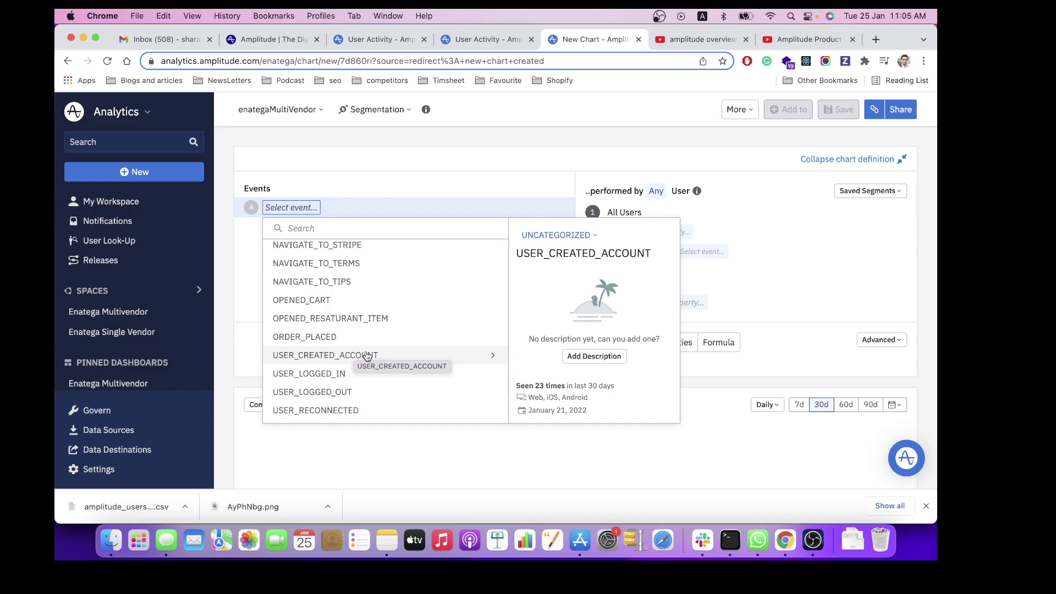
left_click(366, 356)
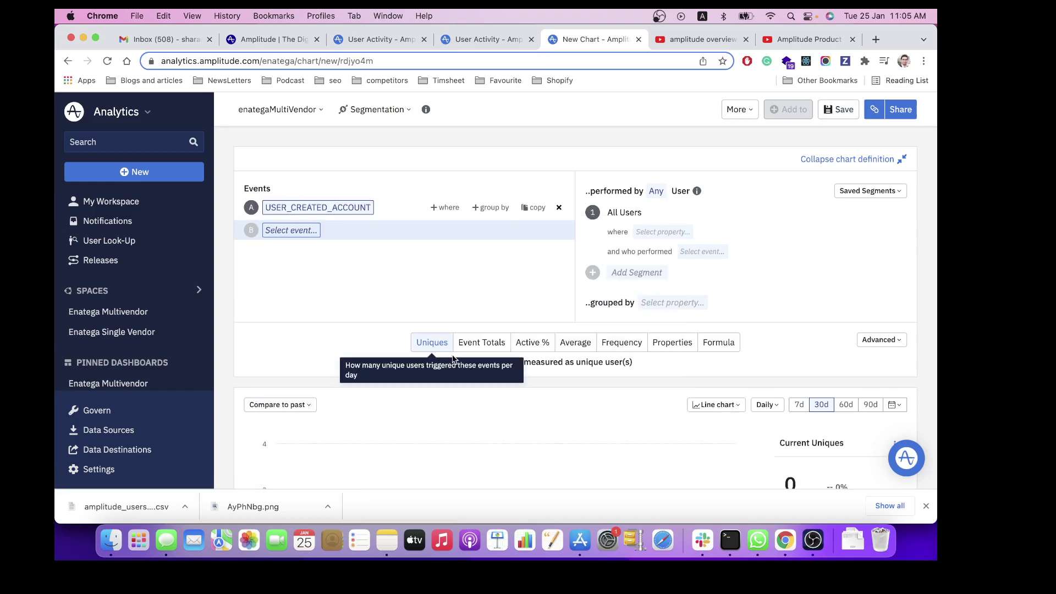
Inspect the Jan 21 point and review its top user paths.
scroll(452, 358, "down", 7)
scroll(453, 359, "up", 3)
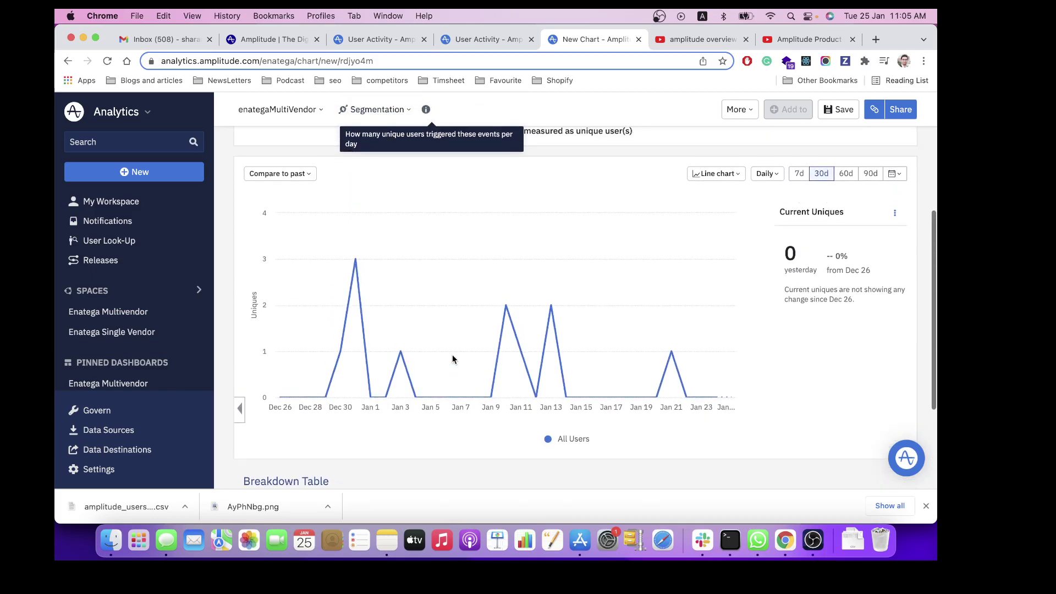
scroll(452, 359, "up", 1)
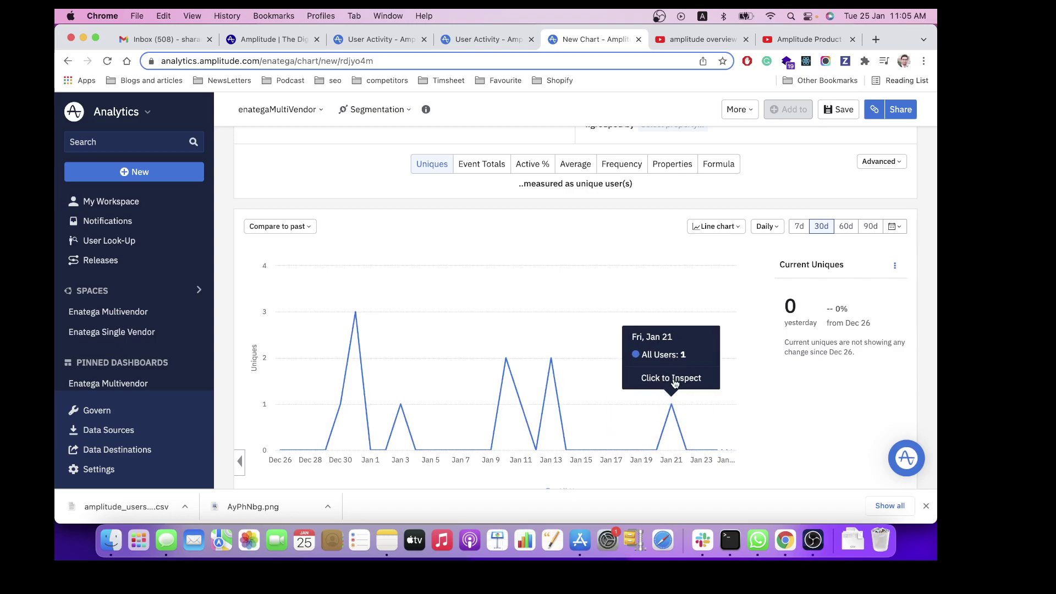
left_click(673, 381)
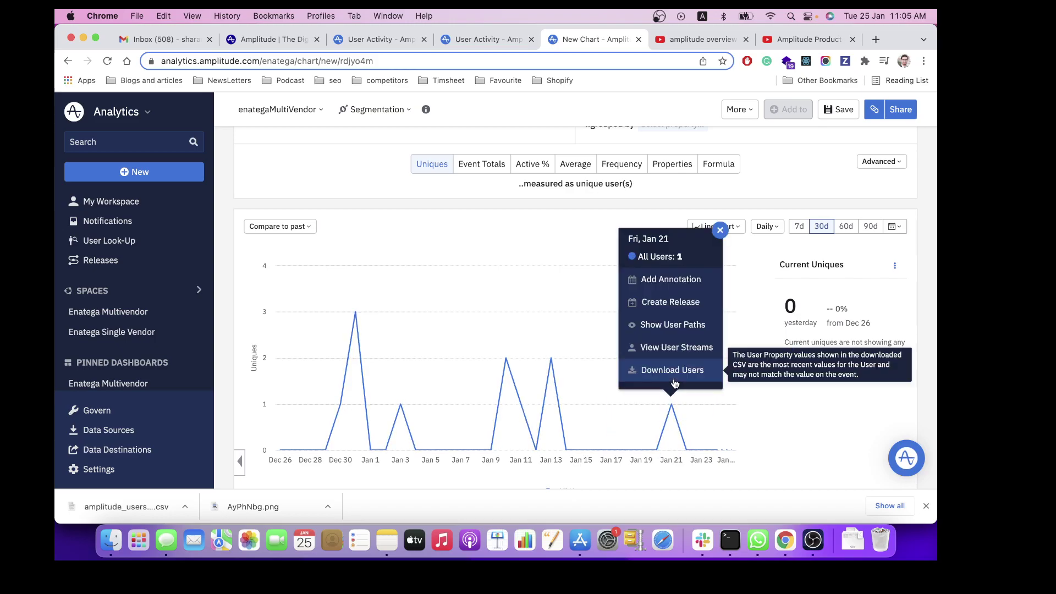
left_click(676, 327)
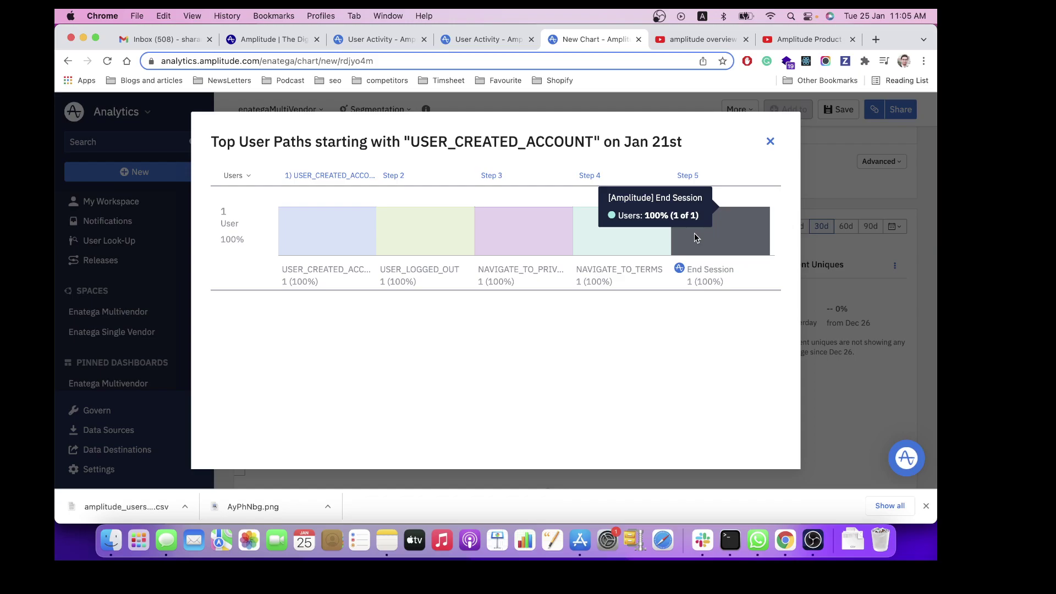
left_click(769, 146)
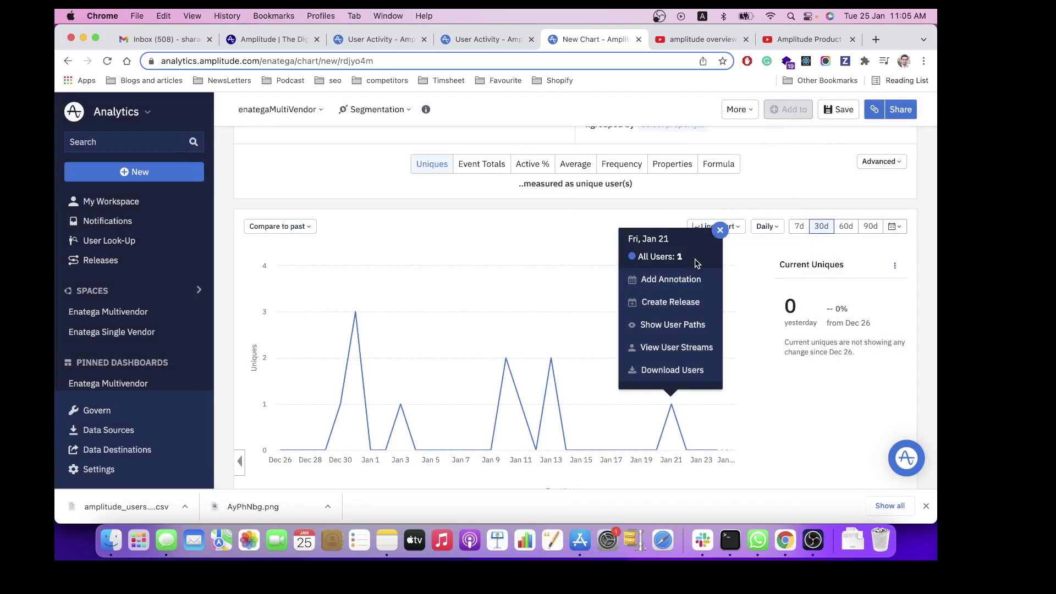
Review the event streams of the Jan 21 users, then close them.
left_click(682, 352)
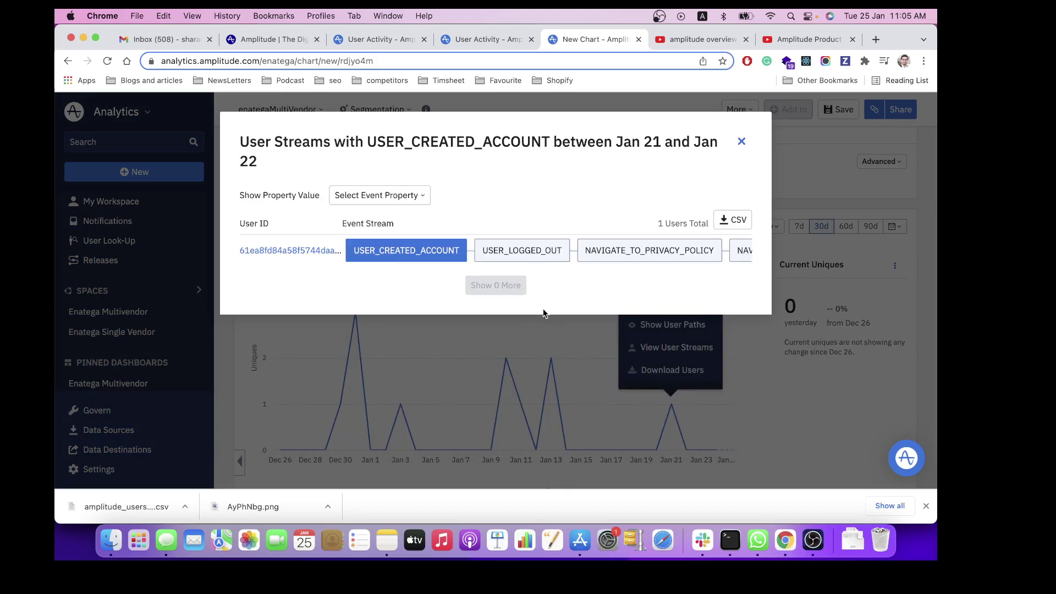
left_click(741, 141)
scroll(507, 298, "up", 5)
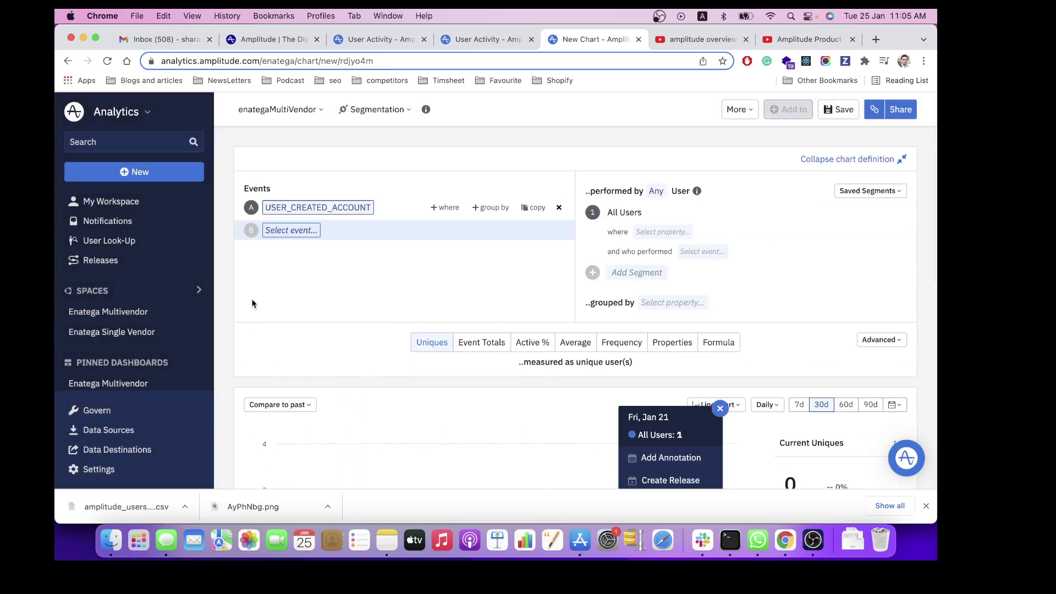